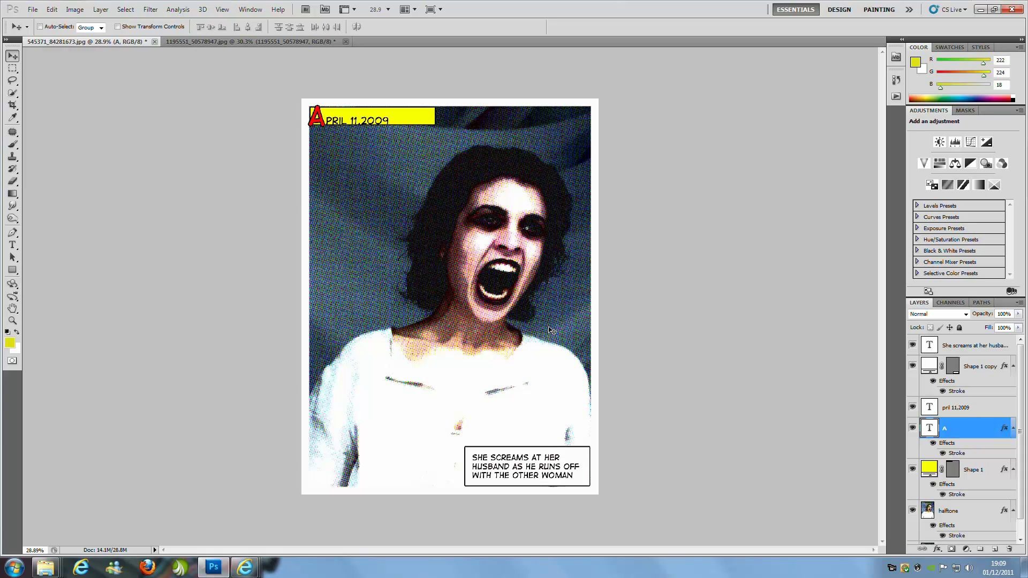
- Apply Film Grain to the man photo with Grain 8, Highlight Area 0 and Intensity 10
left_click(213, 43)
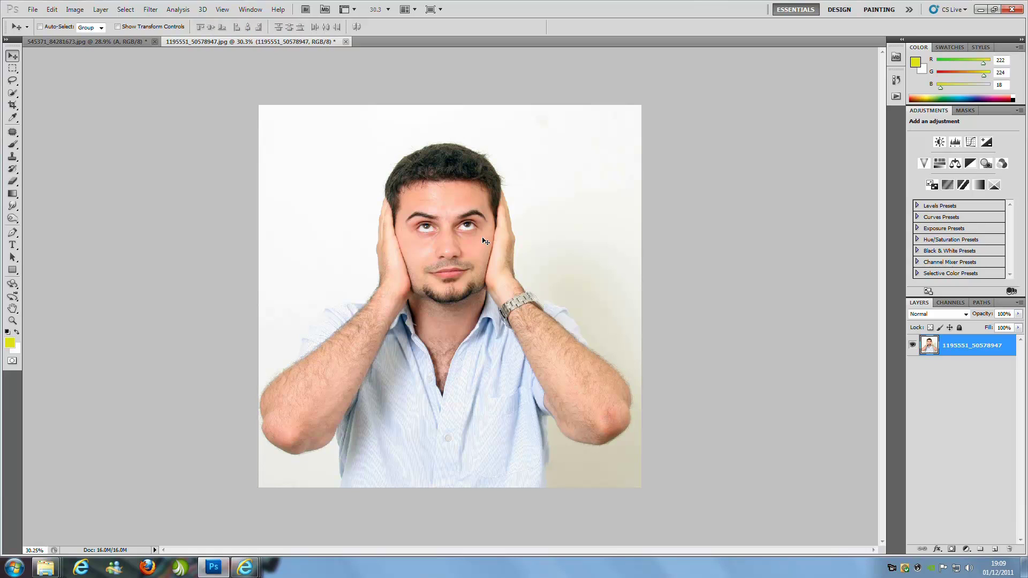
left_click(150, 10)
mouse_move(171, 97)
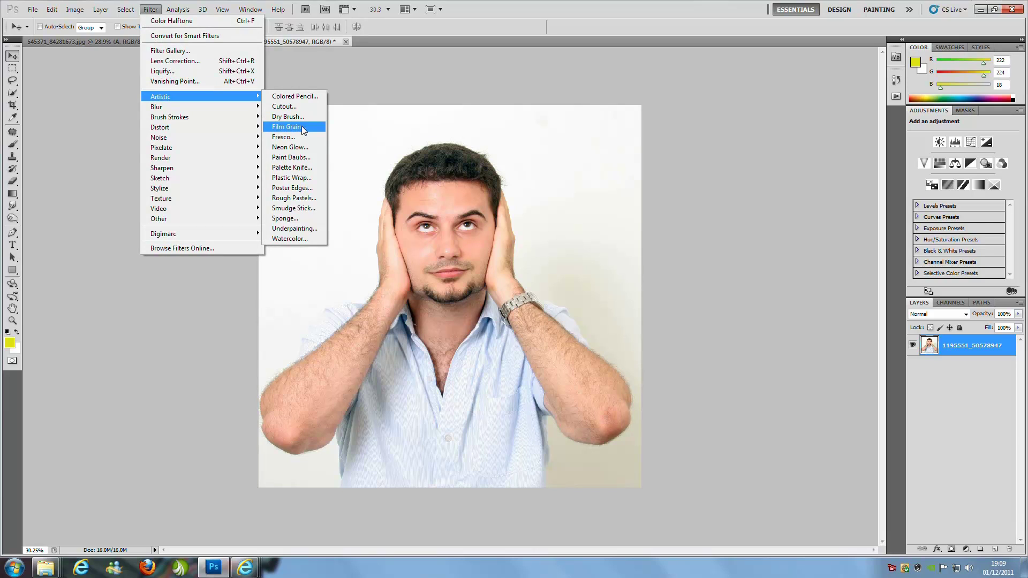
left_click(300, 127)
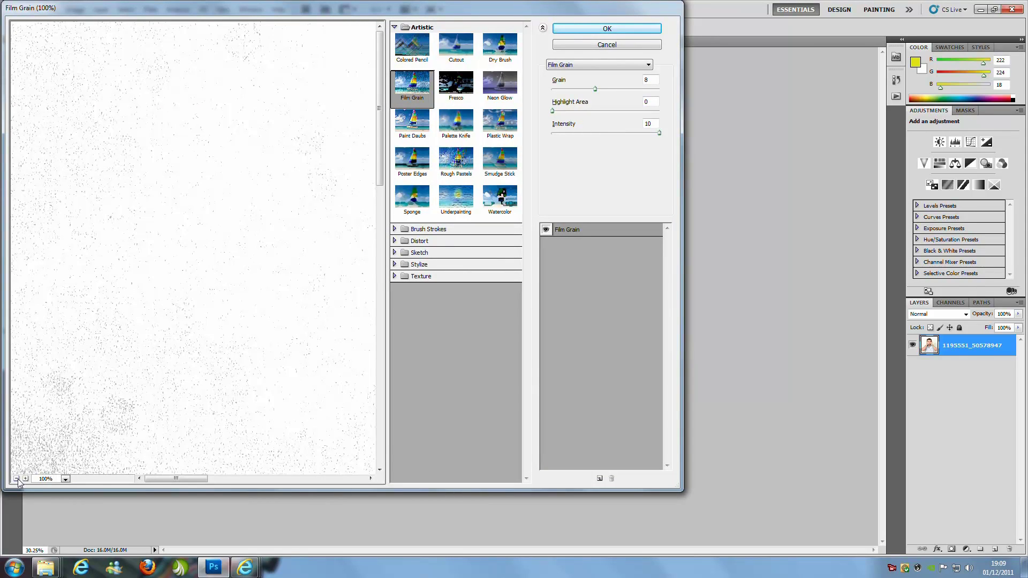
left_click(17, 478)
left_click(17, 478)
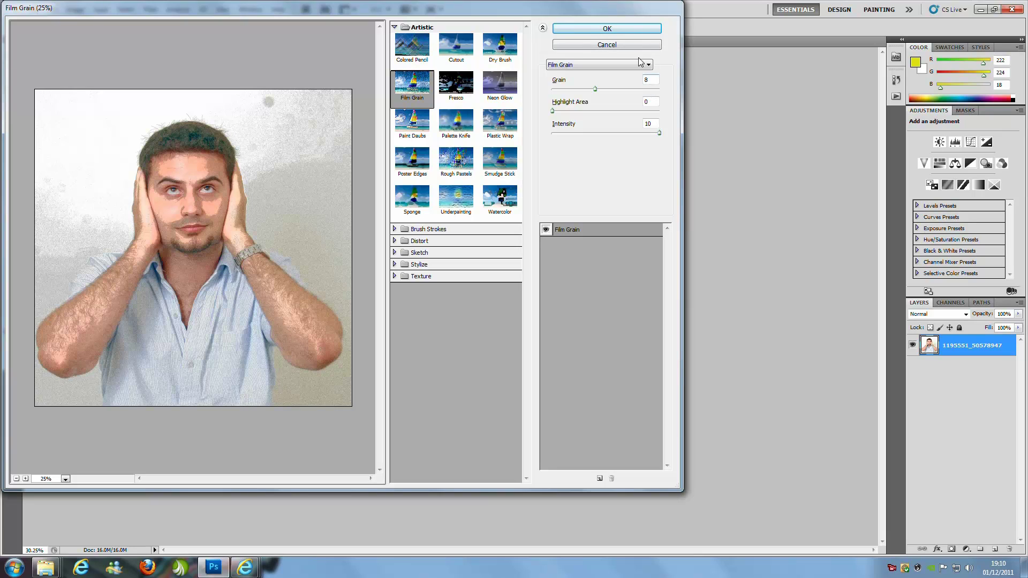
left_click(596, 26)
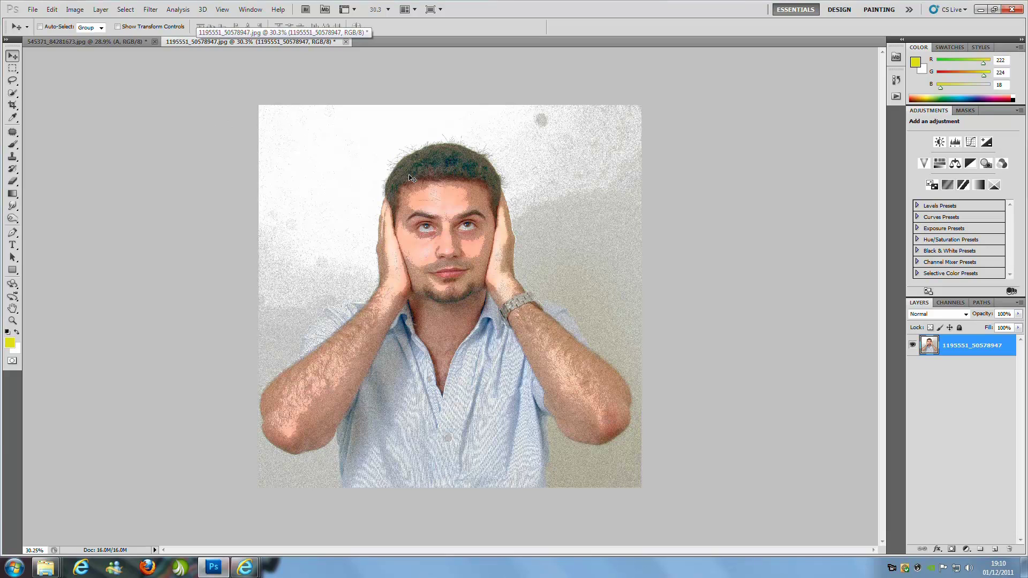
- Duplicate the grainy photo layer with Ctrl+J and select the top copy layer
key("ctrl+j")
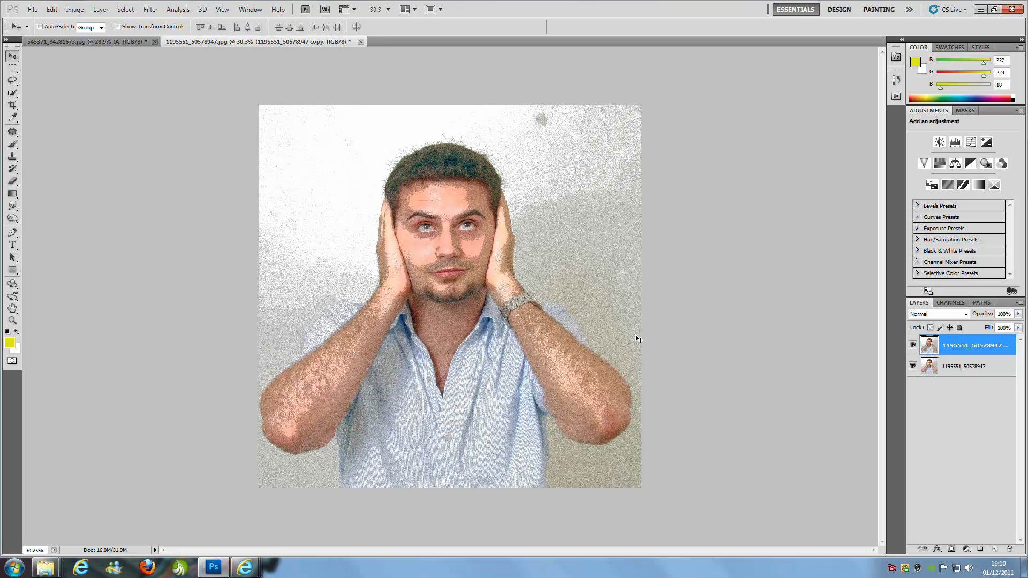
left_click_drag(978, 368, 998, 548)
left_click(996, 346)
- Apply Pixelate > Color Halftone to the copy layer with screen angles 108, 162, 90 and 45
left_click(152, 9)
mouse_move(175, 115)
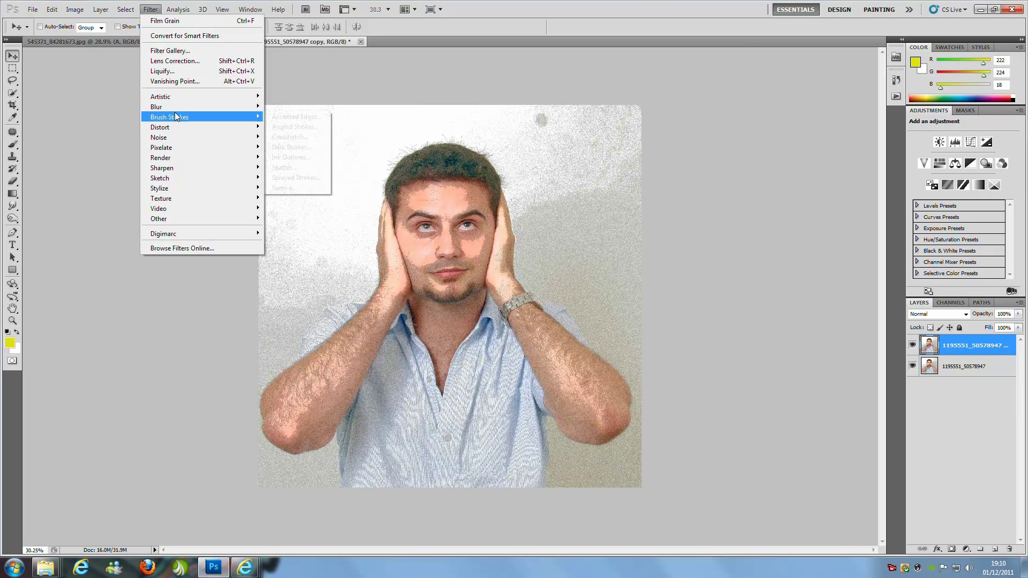
mouse_move(170, 148)
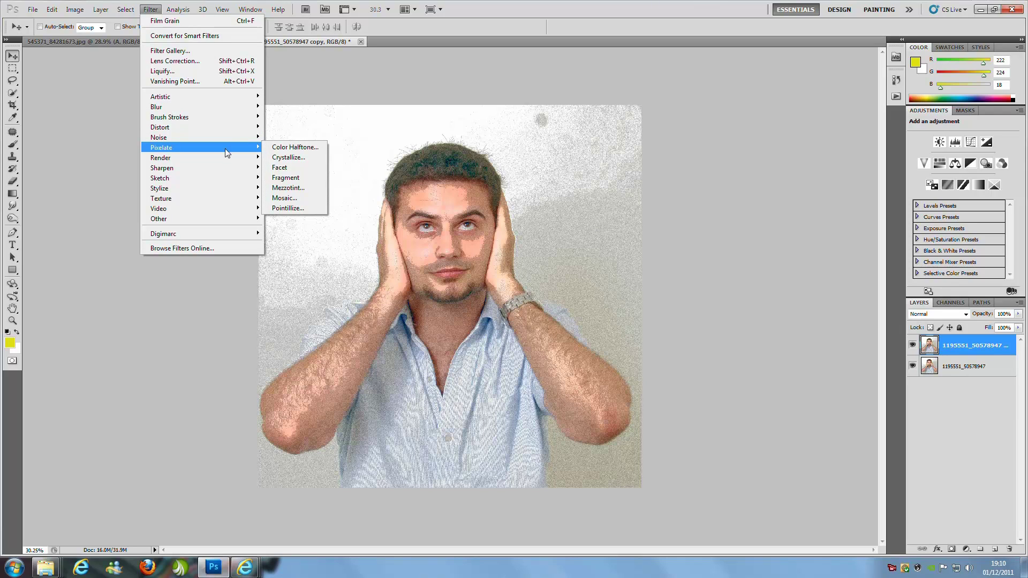
left_click(288, 148)
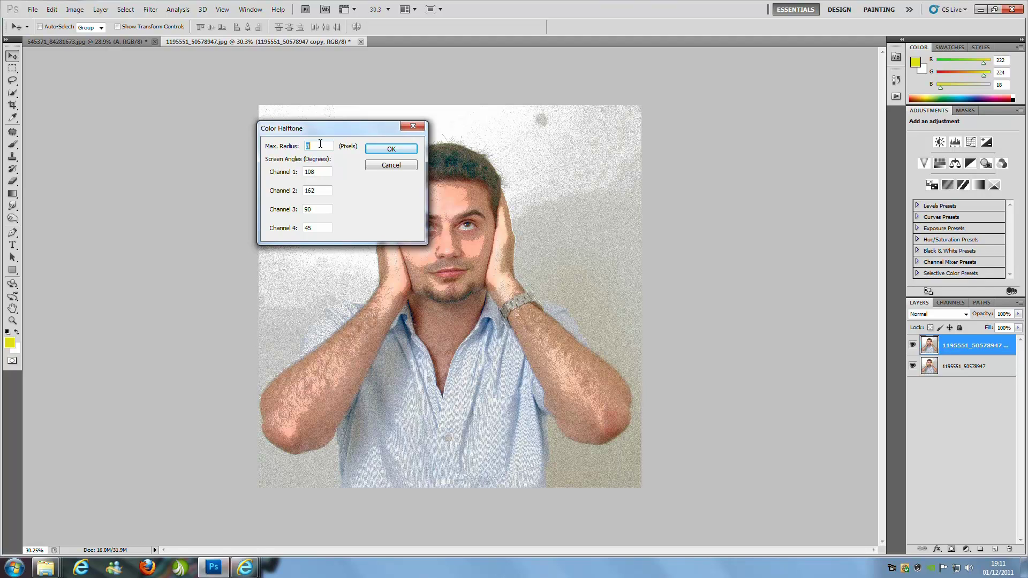
left_click(392, 149)
- Set the halftone layer to Darken blend mode and add a pure white Stroke effect
left_click(963, 316)
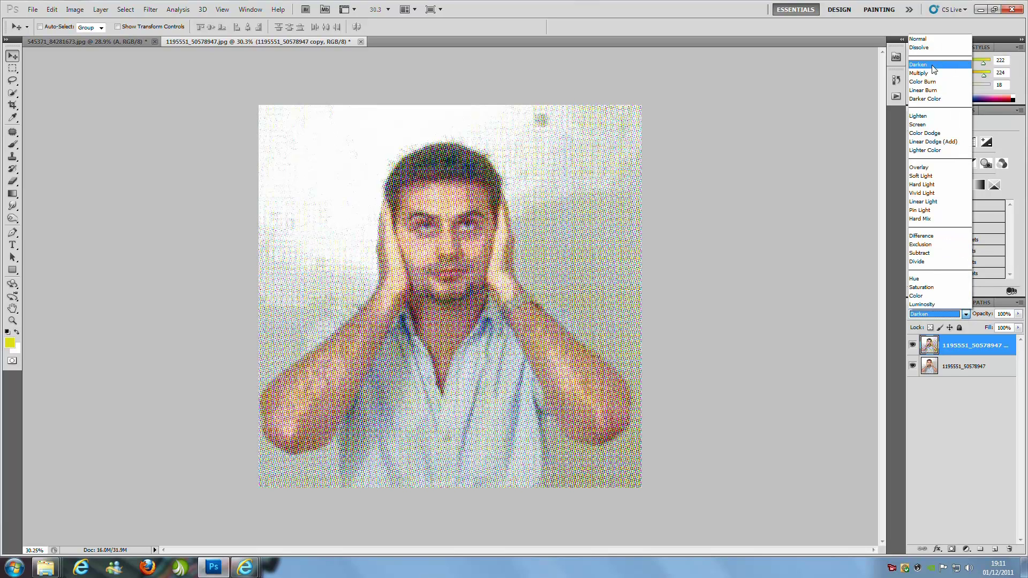
left_click(941, 66)
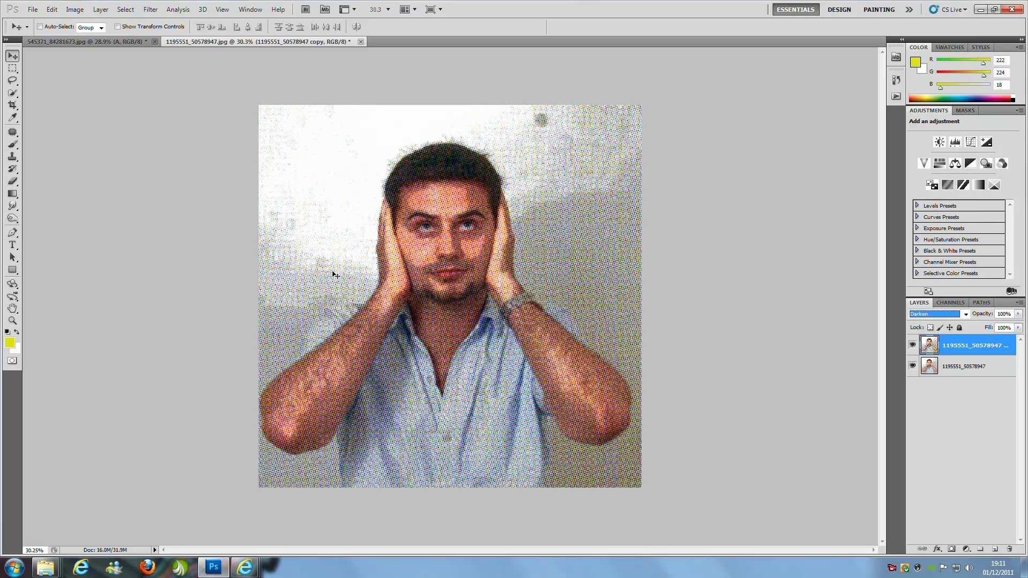
double_click(1000, 344)
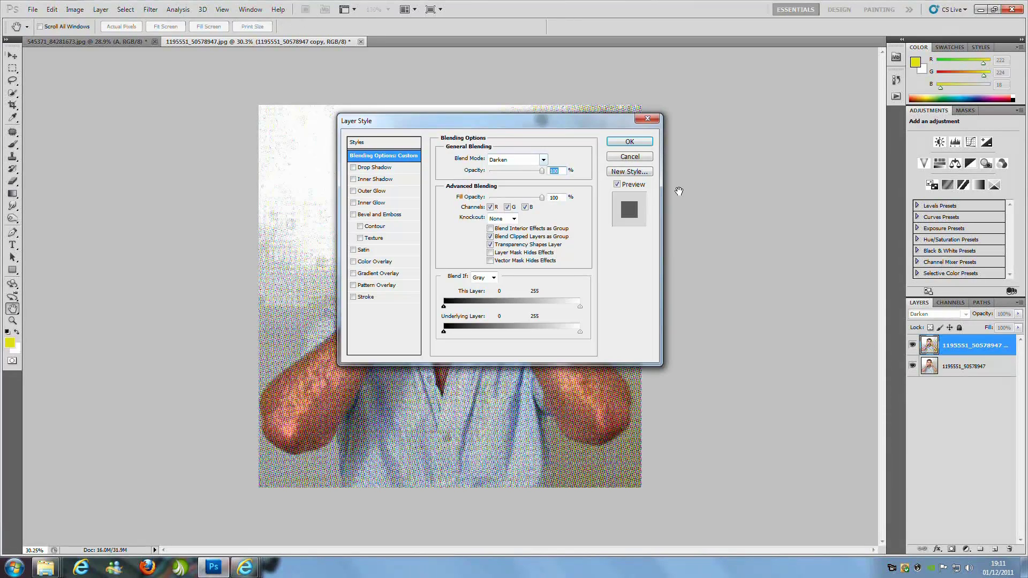
left_click(375, 298)
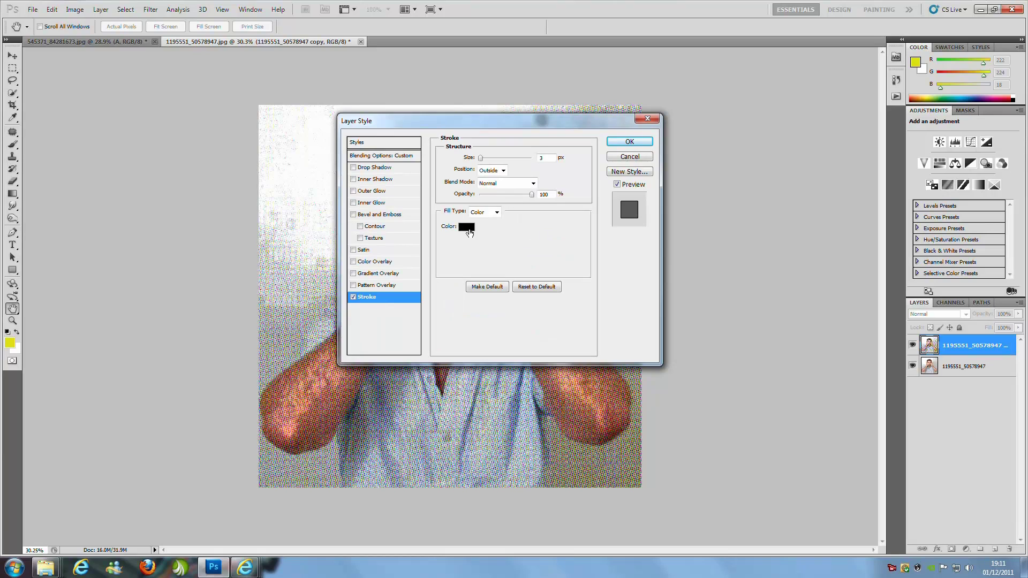
left_click(467, 227)
left_click(22, 79)
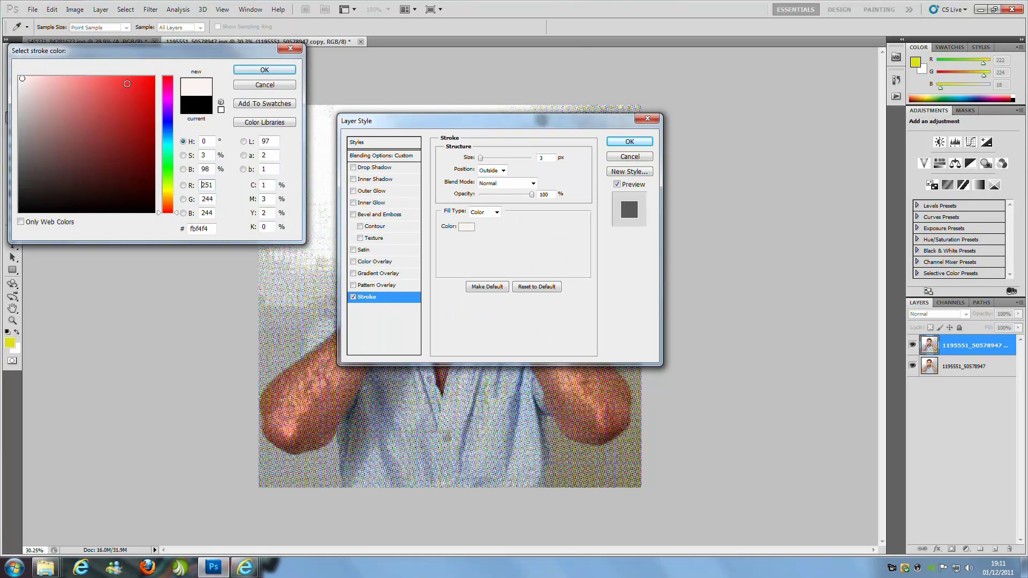
left_click(220, 109)
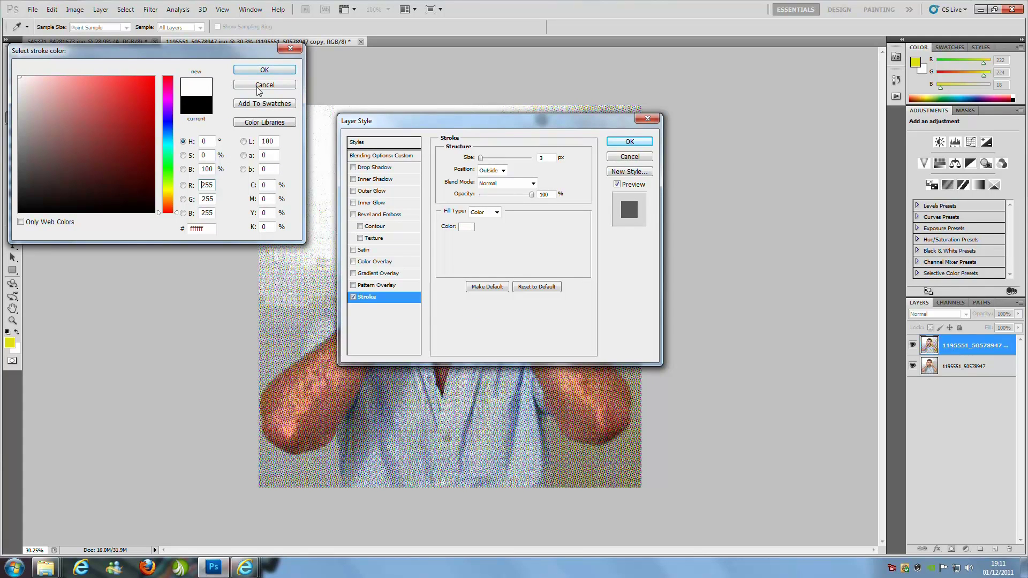
left_click(274, 74)
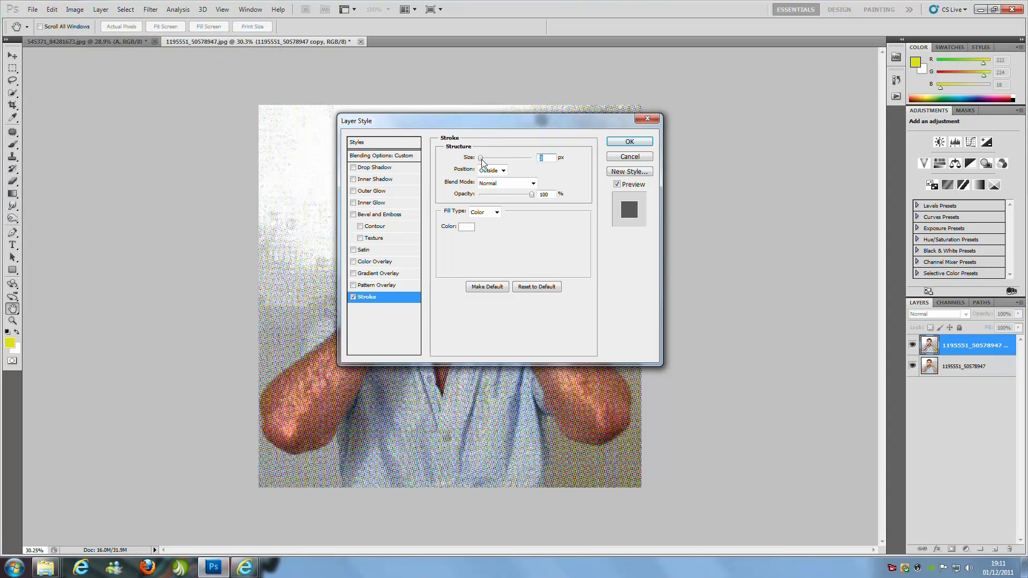
- Make the white stroke 54 px with Inside position and apply it
left_click_drag(482, 163, 490, 160)
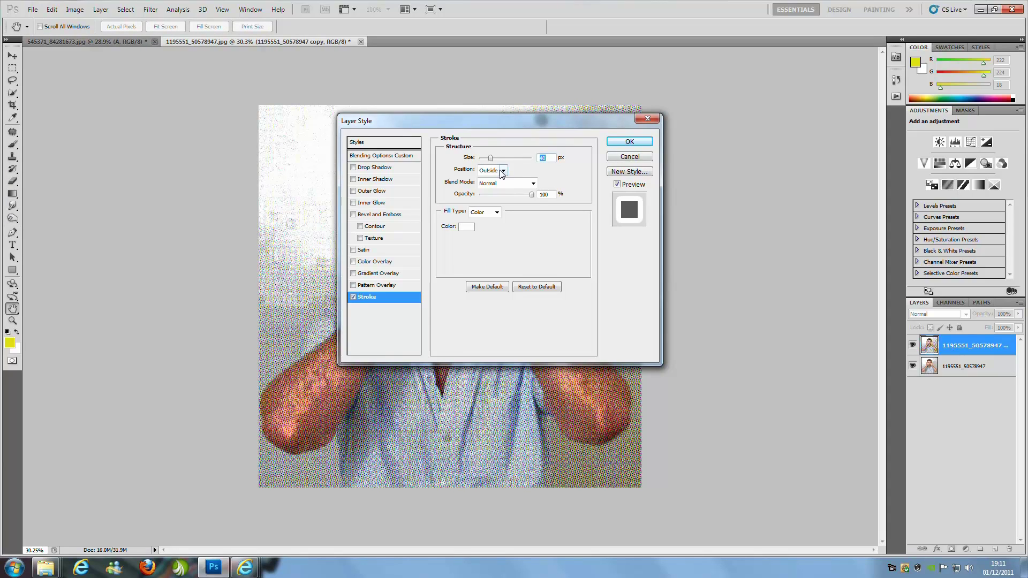
left_click(504, 171)
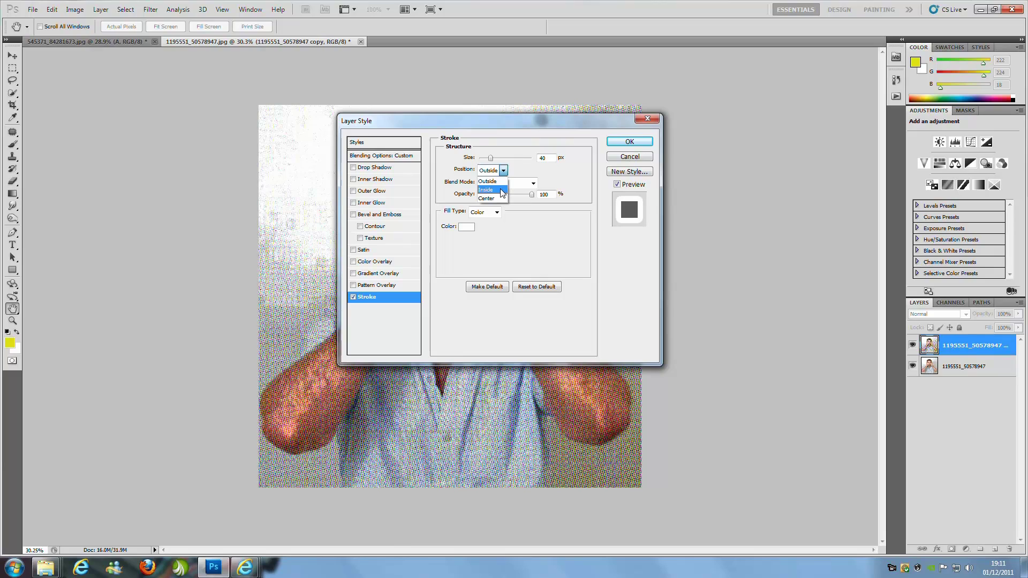
left_click(502, 191)
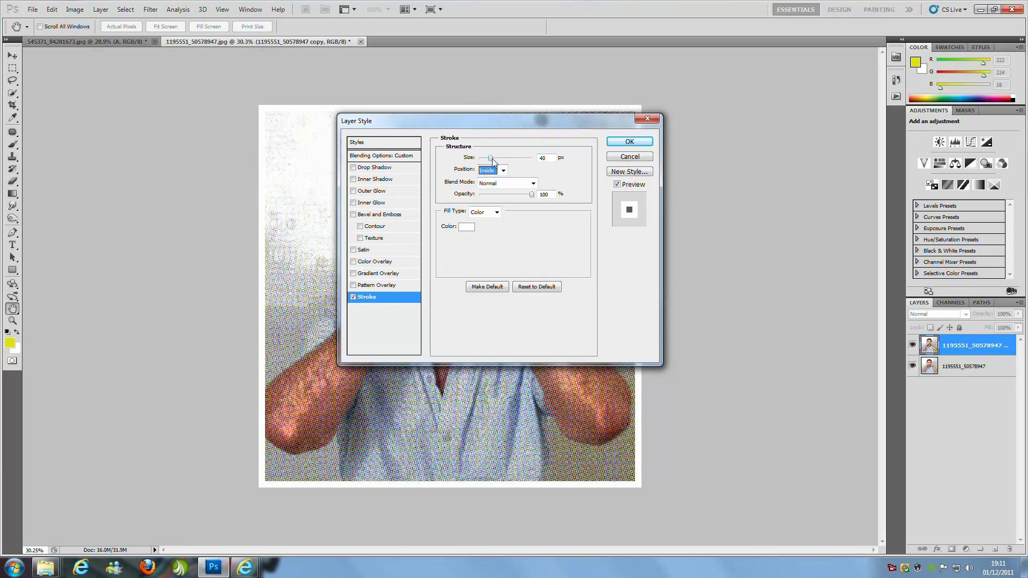
left_click(492, 159)
left_click_drag(491, 160, 495, 159)
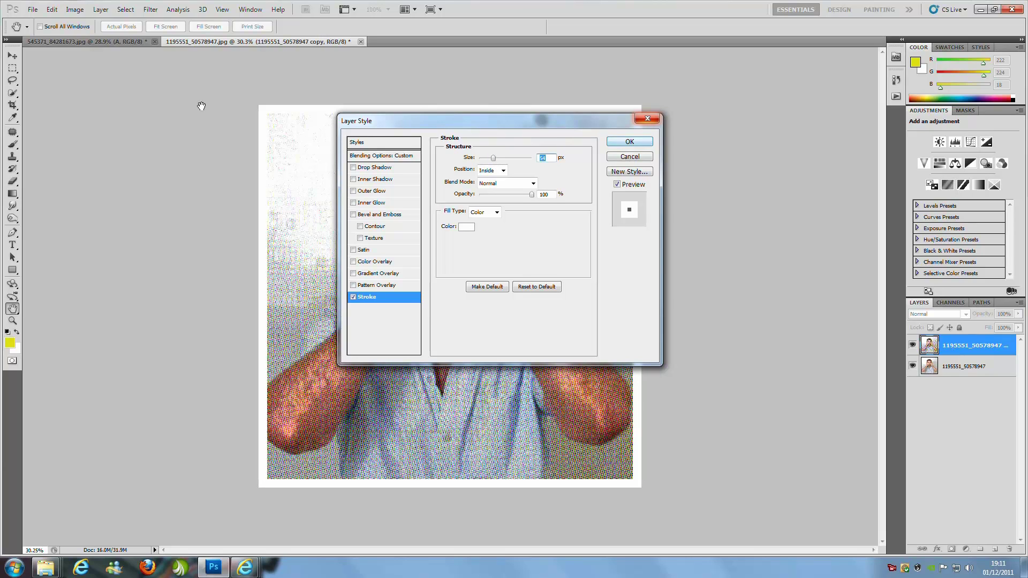
left_click(632, 141)
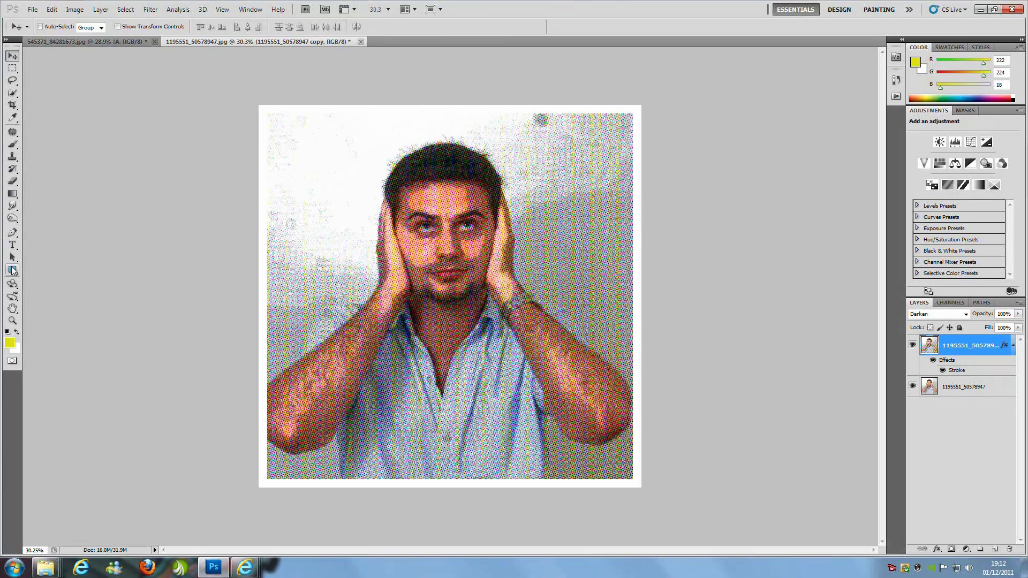
- Set the foreground colour to yellow fbfe02 and draw a rectangle shape at the top-left corner
left_click(13, 270)
left_click(10, 343)
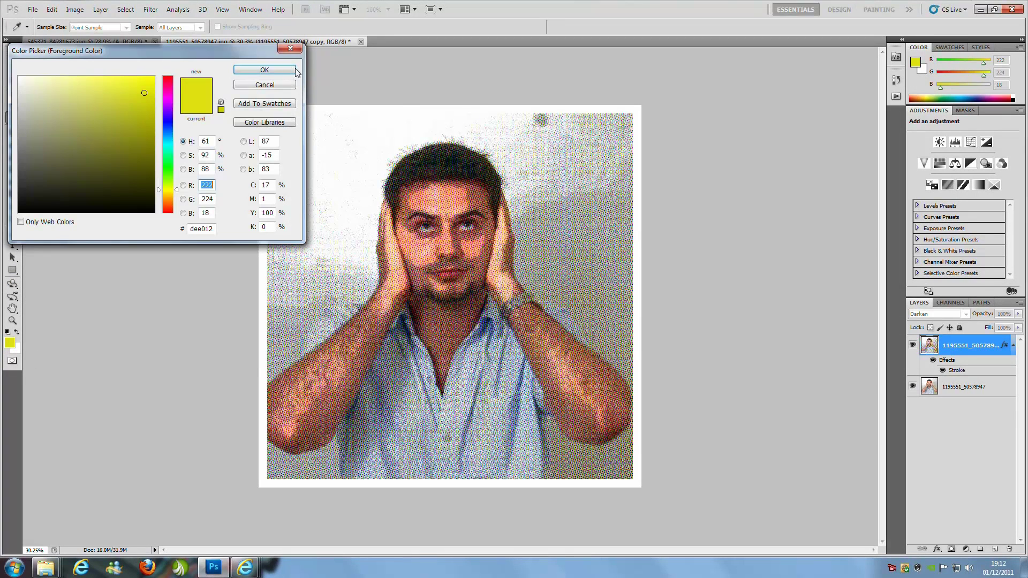
left_click(153, 77)
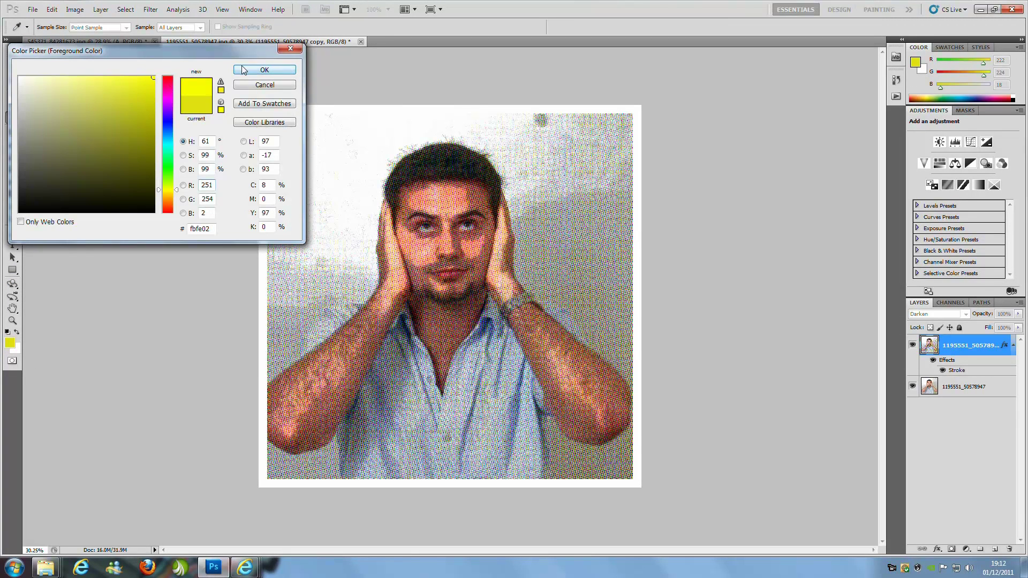
left_click(264, 70)
left_click_drag(268, 114, 377, 139)
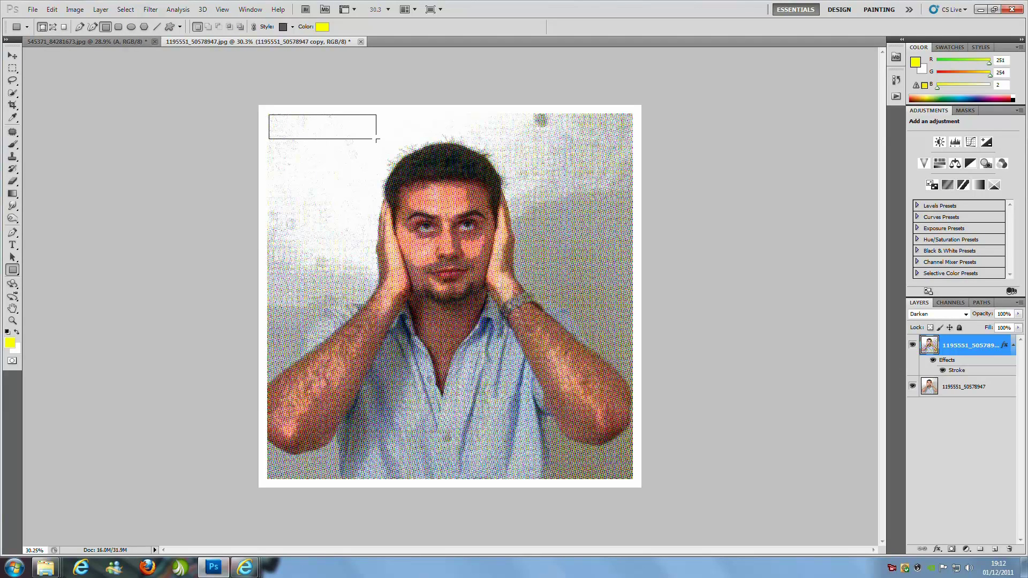
left_click_drag(377, 140, 378, 139)
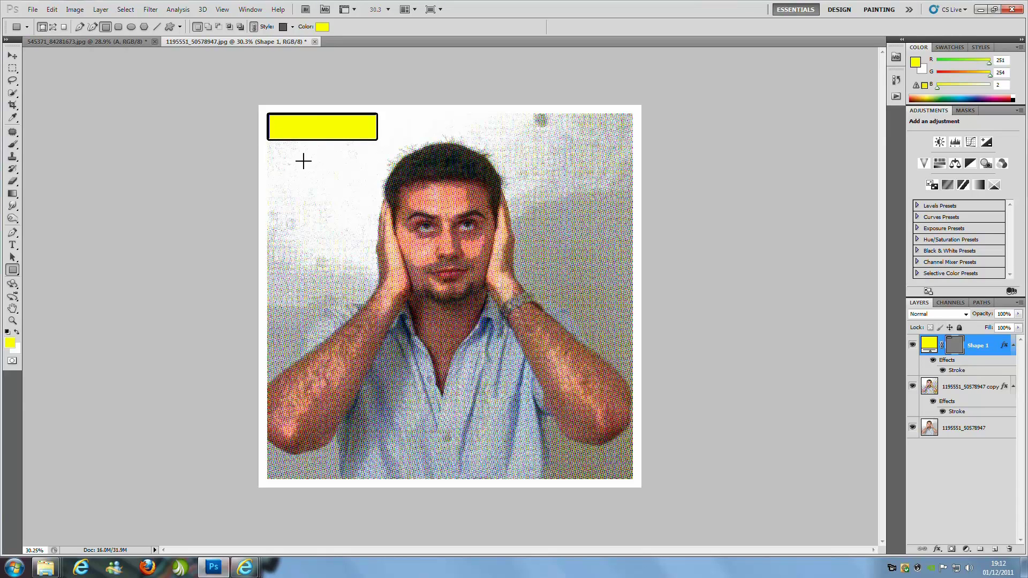
- Confirm a 13 px black outside Stroke on the Shape 1 layer style
double_click(994, 341)
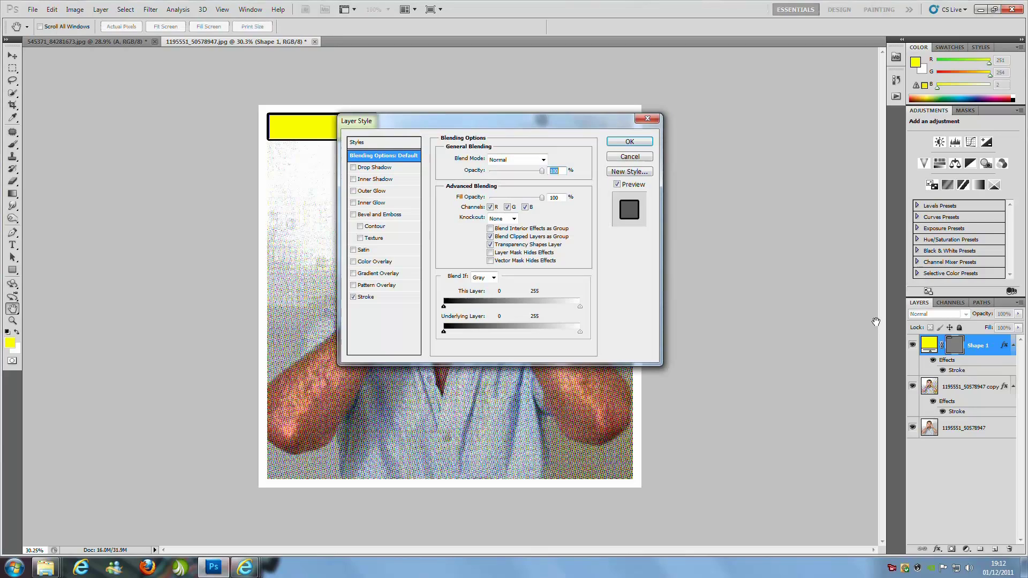
left_click(407, 298)
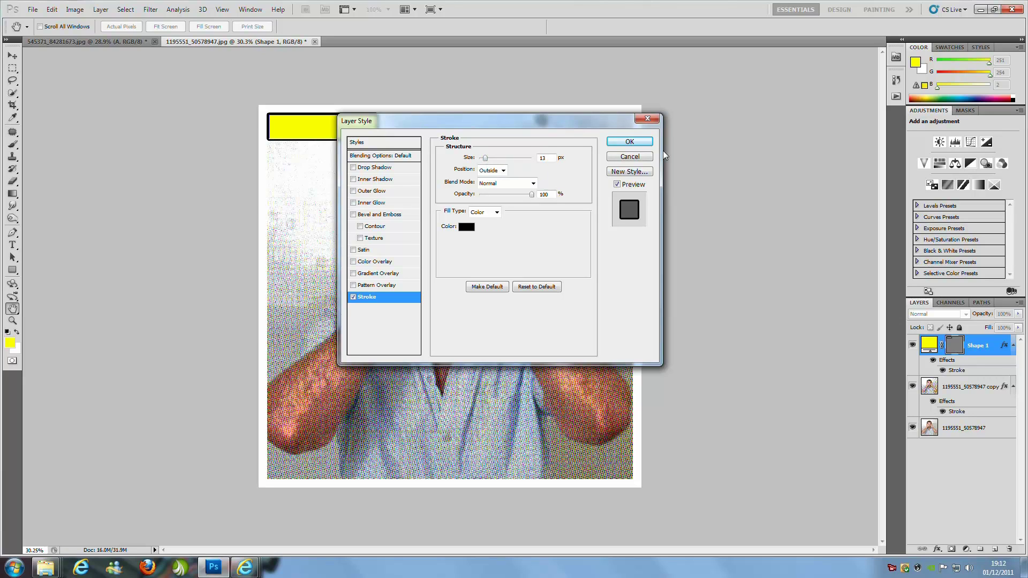
left_click(629, 142)
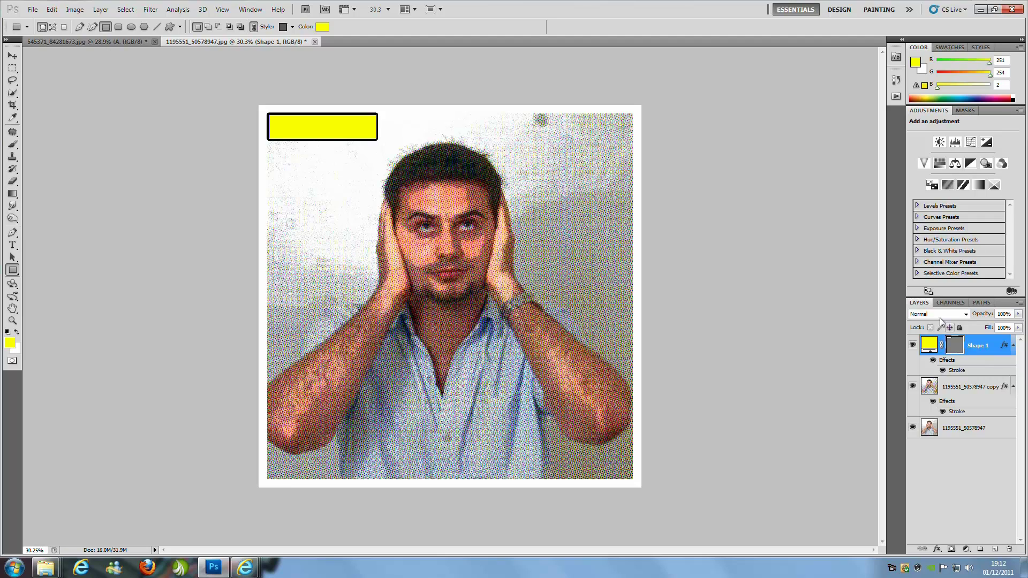
left_click(993, 390)
- Duplicate the Shape 1 layer with Ctrl+J and pick pure white for the copy's fill
left_click(993, 348)
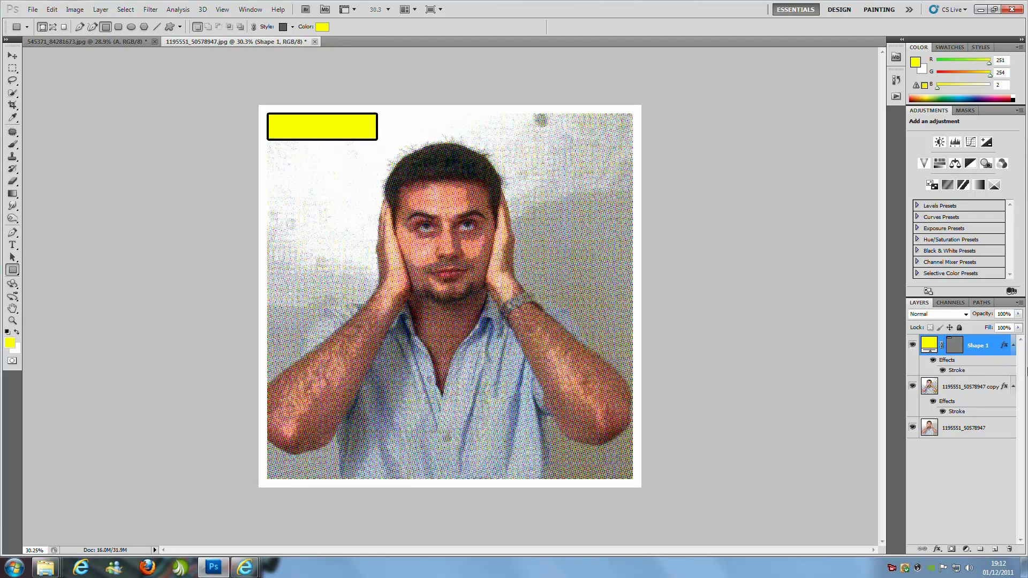
key("ctrl+j")
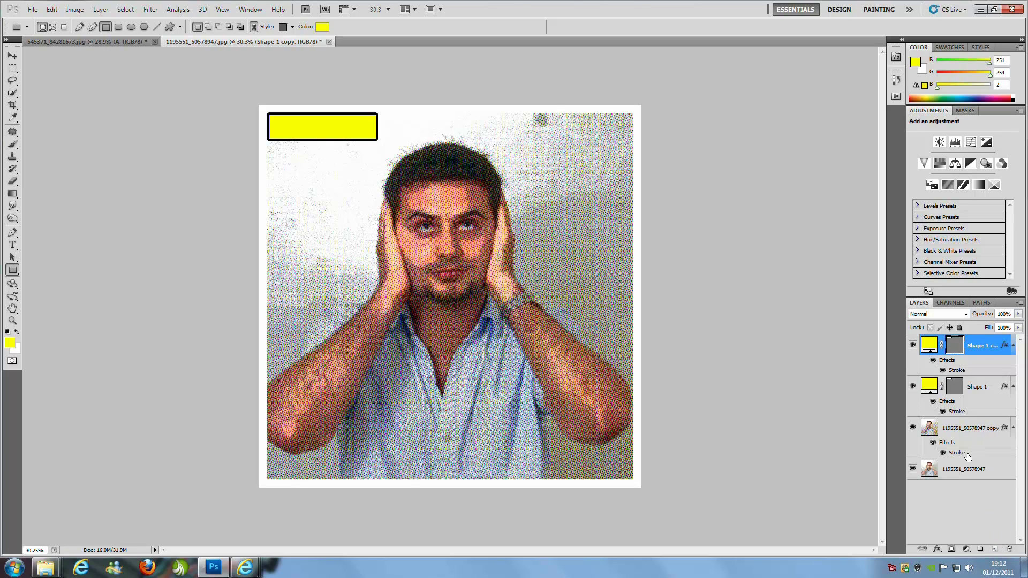
double_click(931, 346)
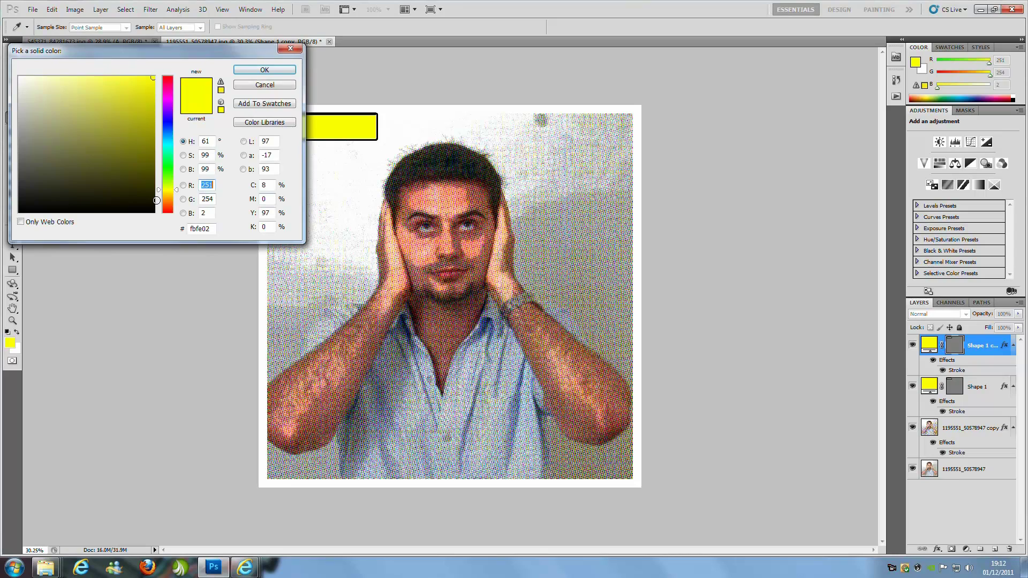
left_click(20, 78)
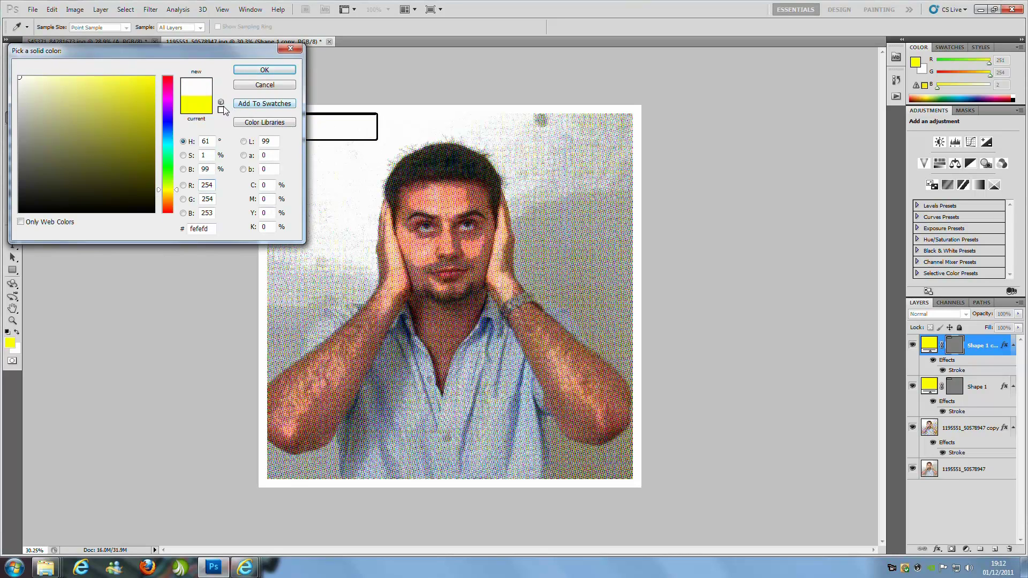
left_click(221, 109)
- Confirm the white fill, move the white box to the bottom-right corner and enlarge it slightly
left_click(264, 70)
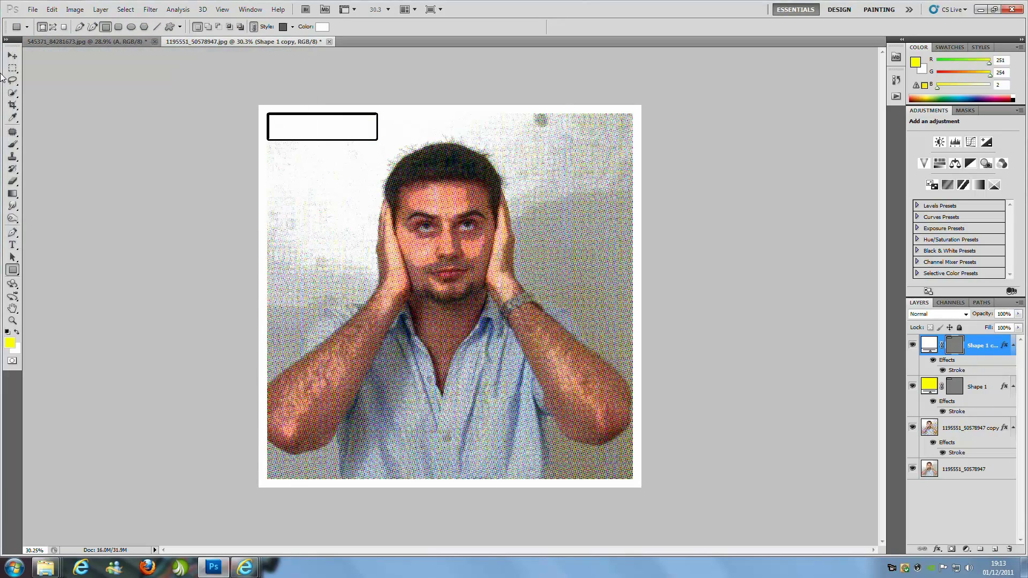
left_click(12, 56)
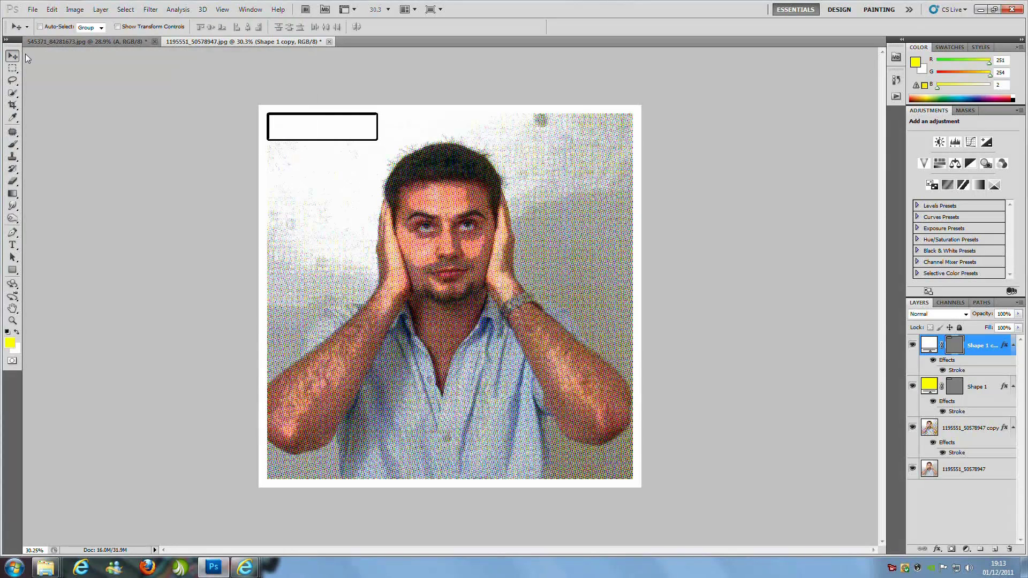
left_click_drag(334, 133, 589, 472)
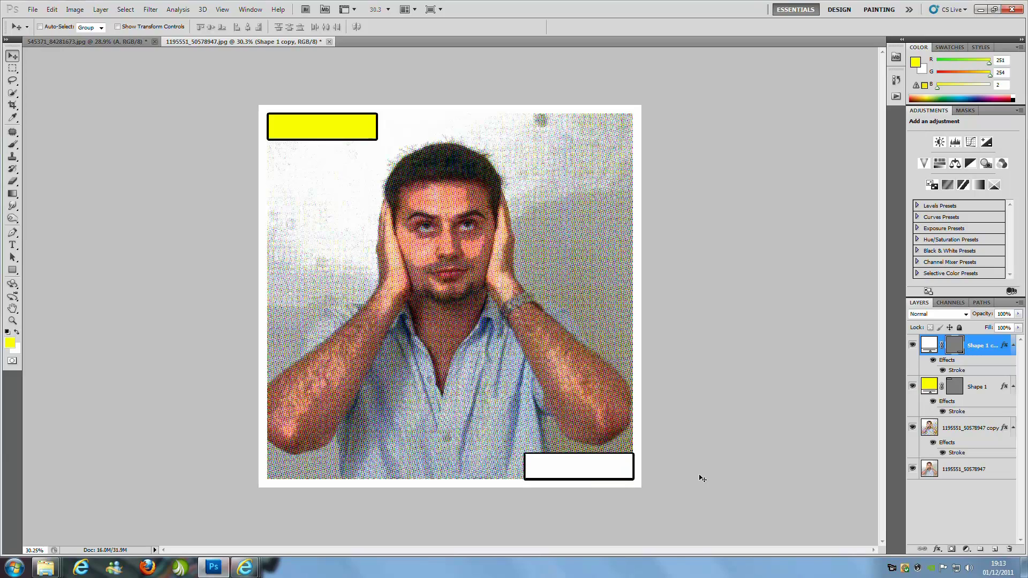
key("ctrl+t")
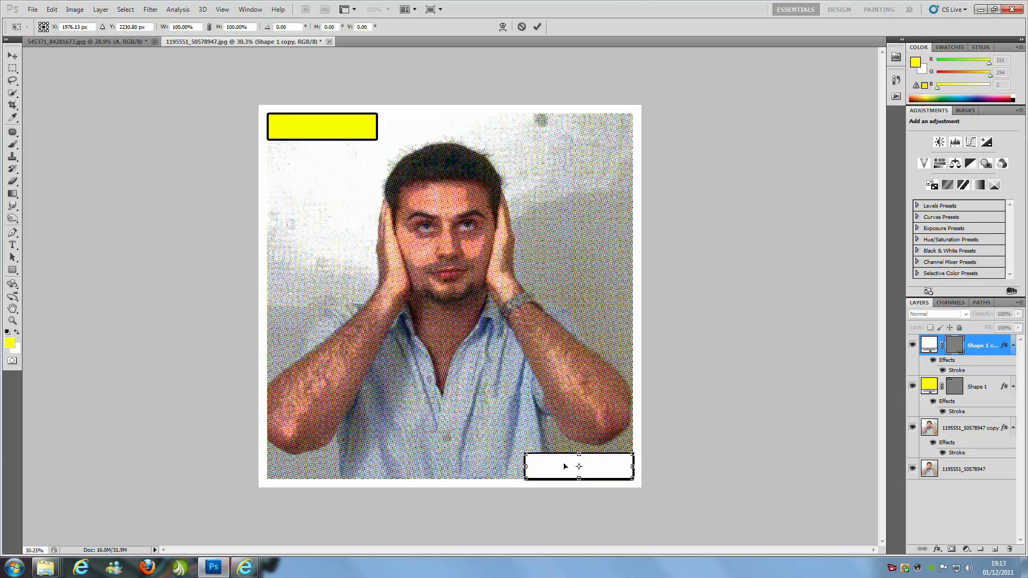
left_click_drag(526, 454, 516, 446)
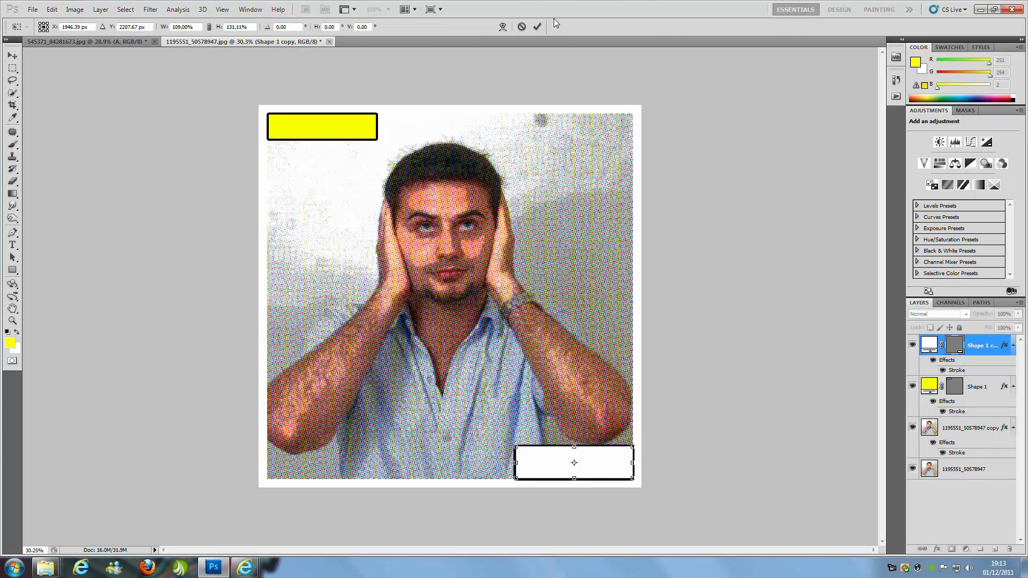
left_click(538, 26)
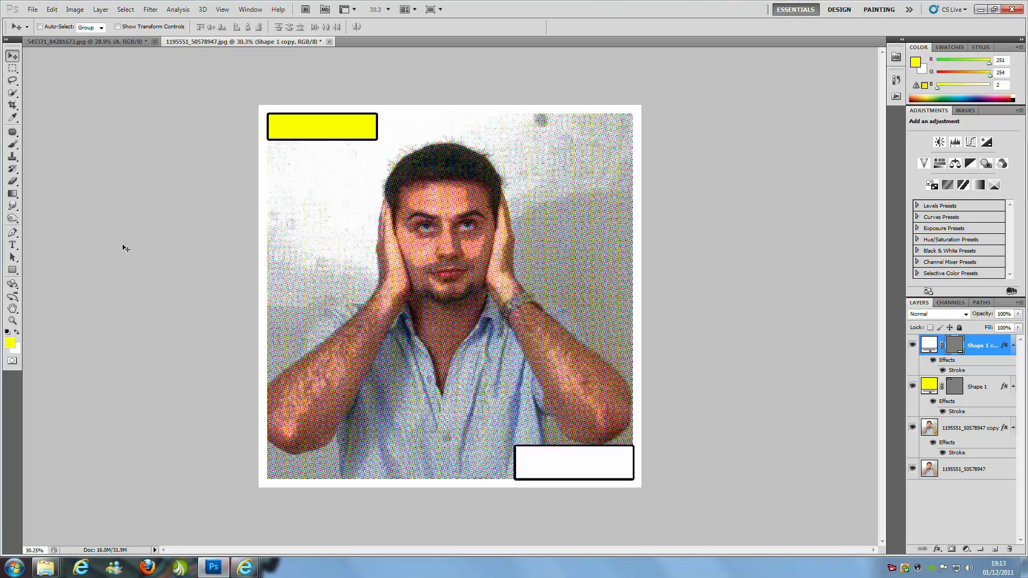
left_click(12, 245)
left_click(12, 245)
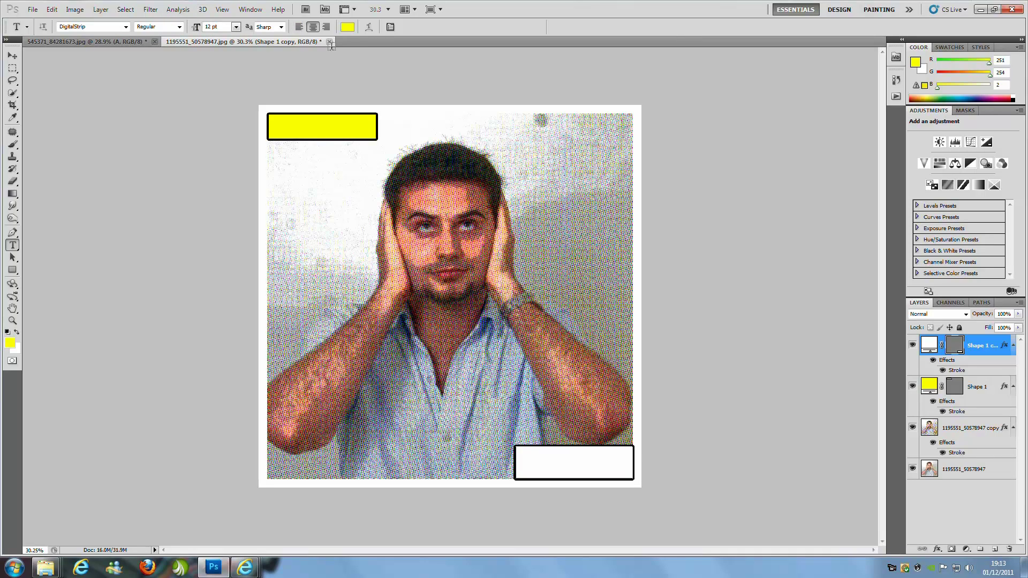
- Type a red 72 pt letter 'A' inside the yellow box
left_click(352, 27)
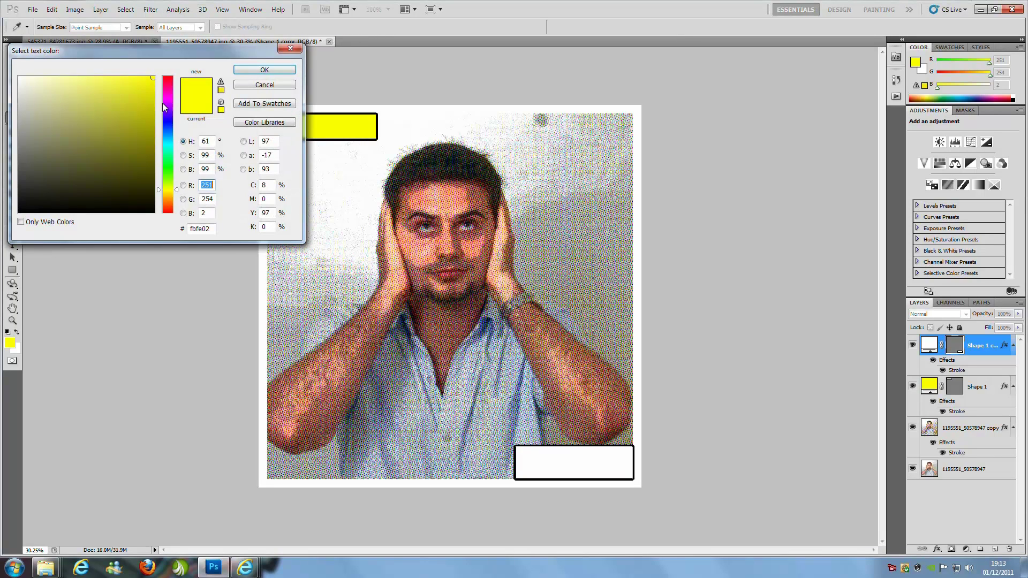
left_click(169, 80)
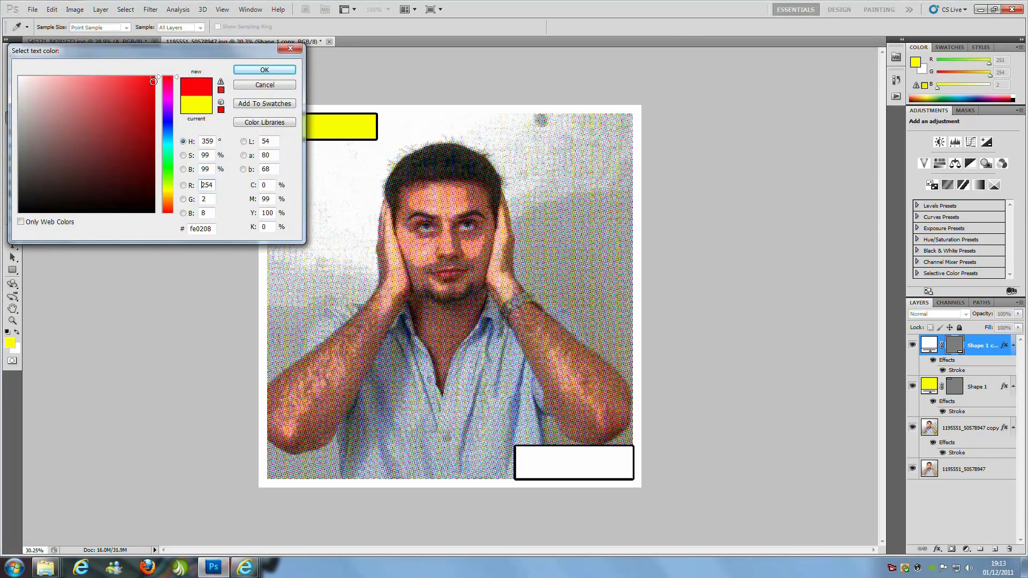
left_click(267, 71)
left_click(235, 26)
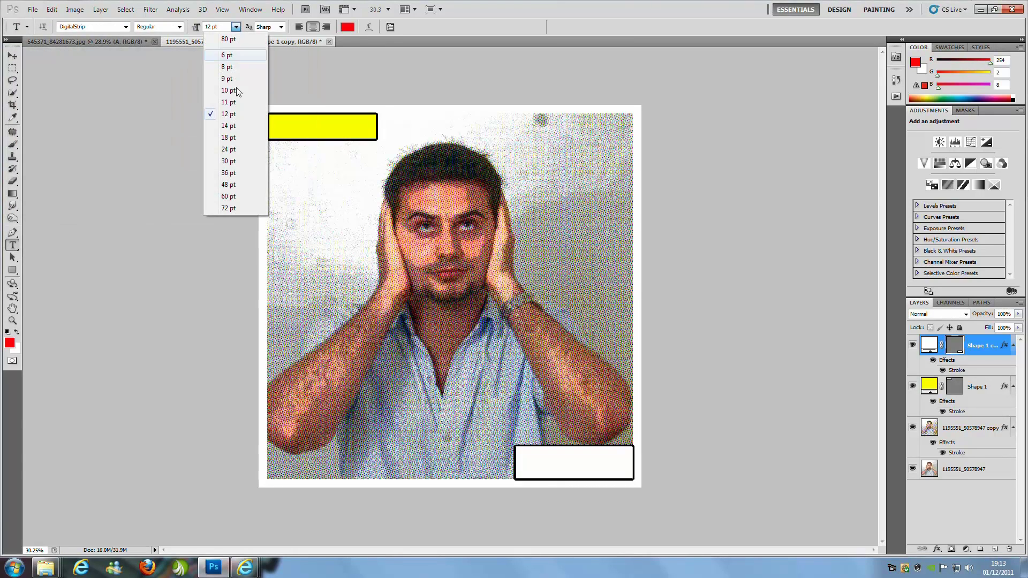
left_click(233, 208)
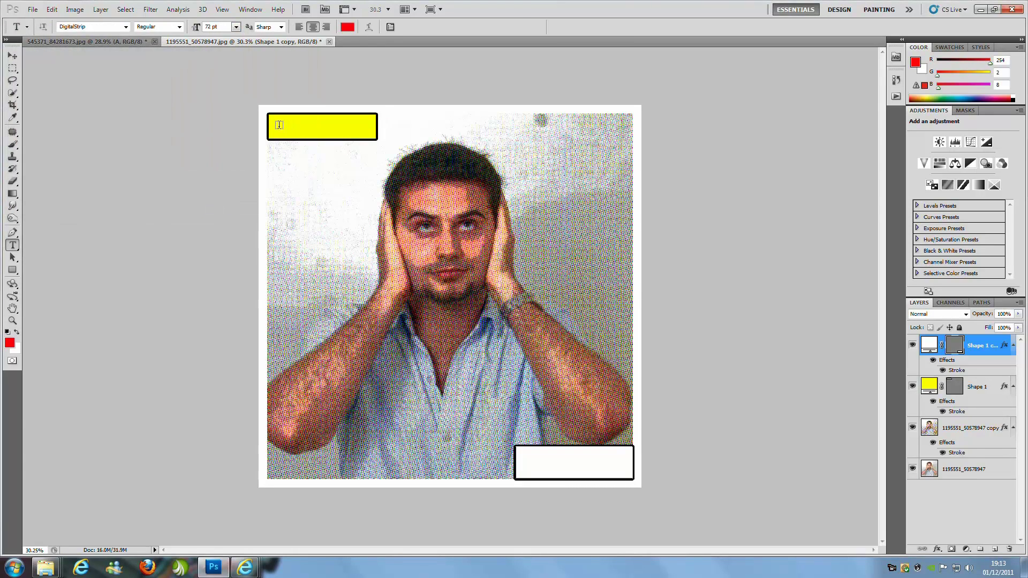
left_click(279, 124)
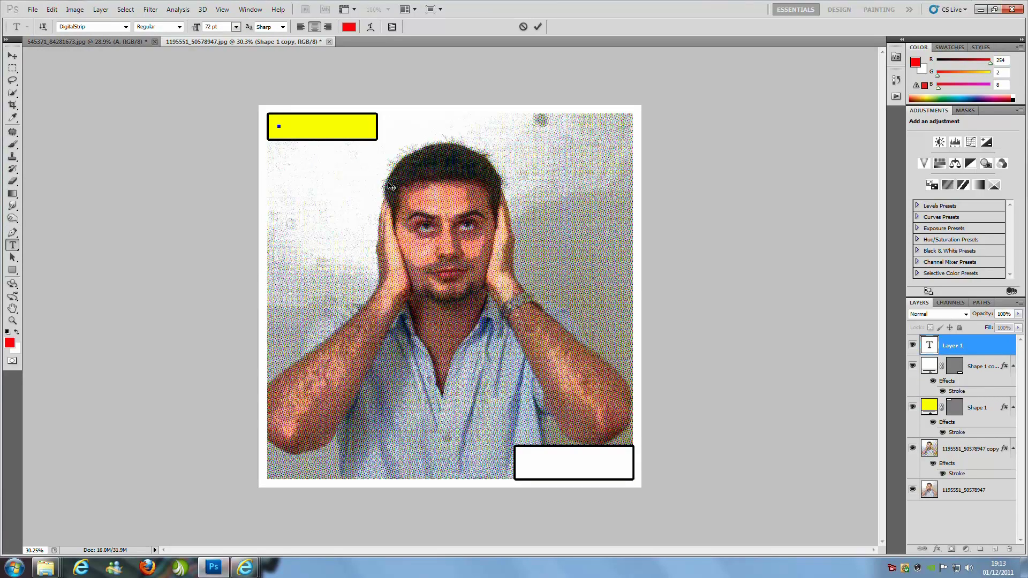
type("A")
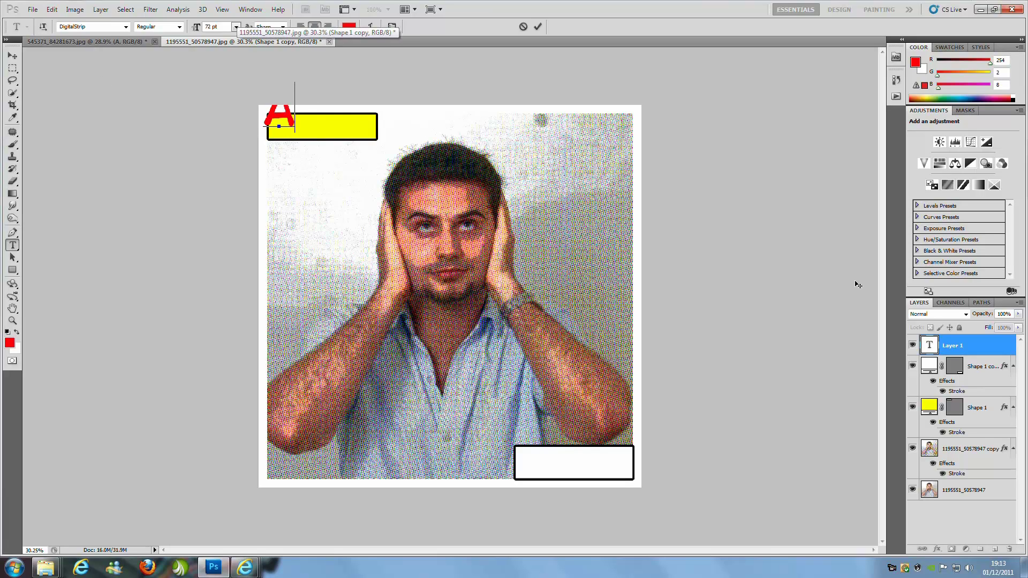
- Resize the A to 60 pt and move it onto the yellow box's left end
double_click(928, 343)
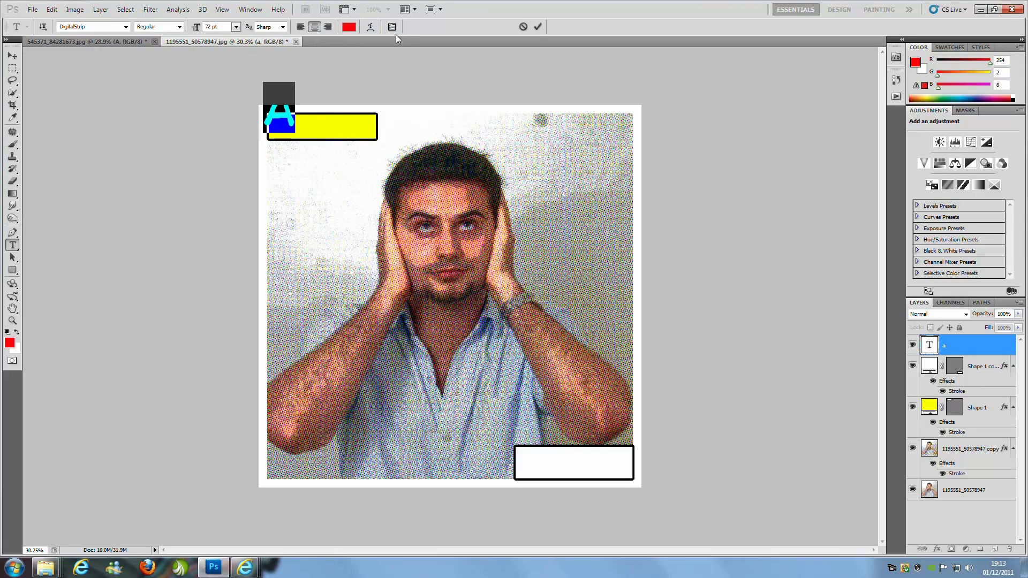
left_click(236, 27)
left_click(229, 197)
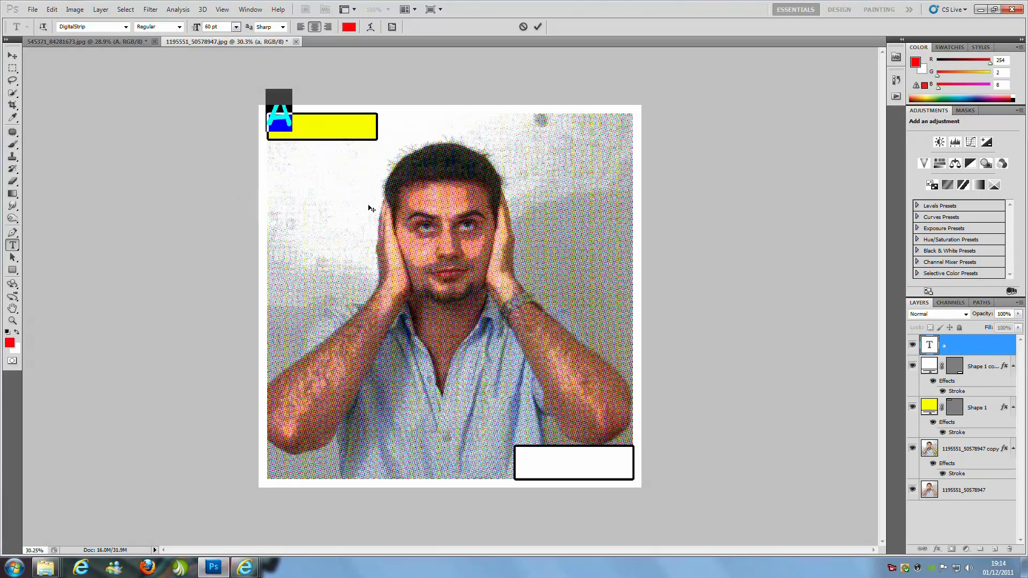
left_click(12, 56)
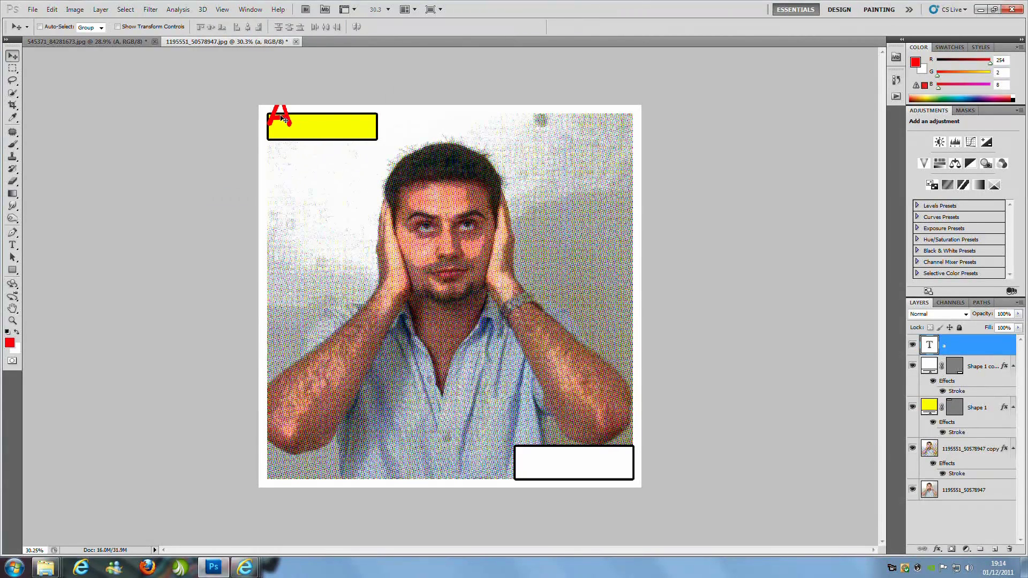
left_click_drag(282, 118, 277, 134)
- Give the red A text layer a thicker black Stroke effect in Layer Style
double_click(998, 346)
left_click(367, 297)
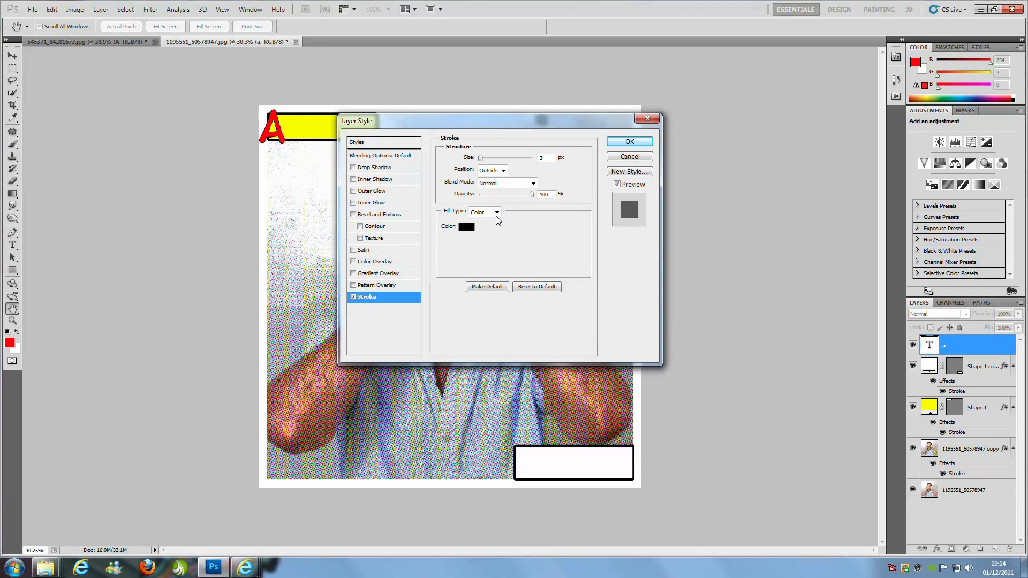
left_click_drag(481, 158, 485, 158)
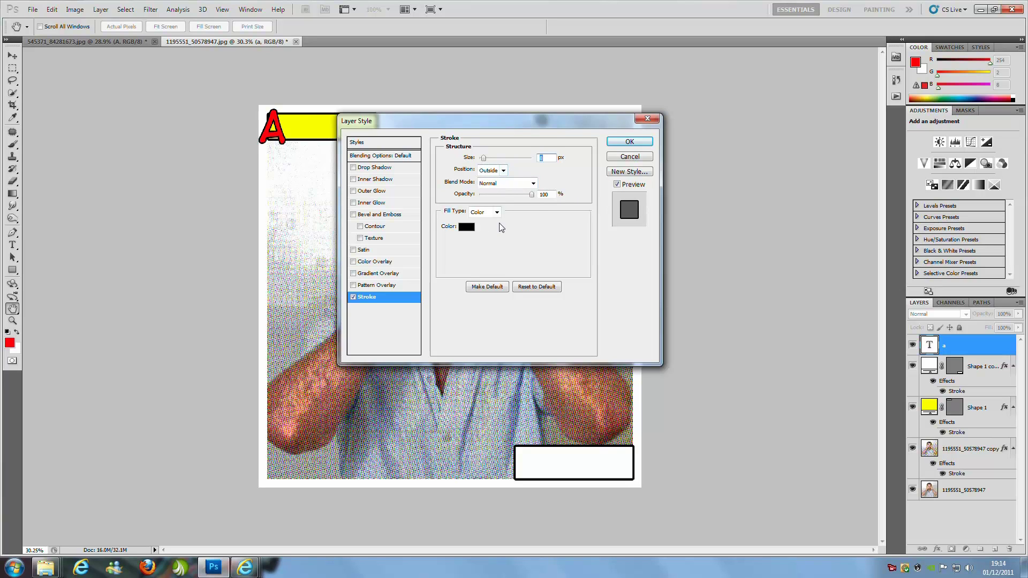
left_click(631, 142)
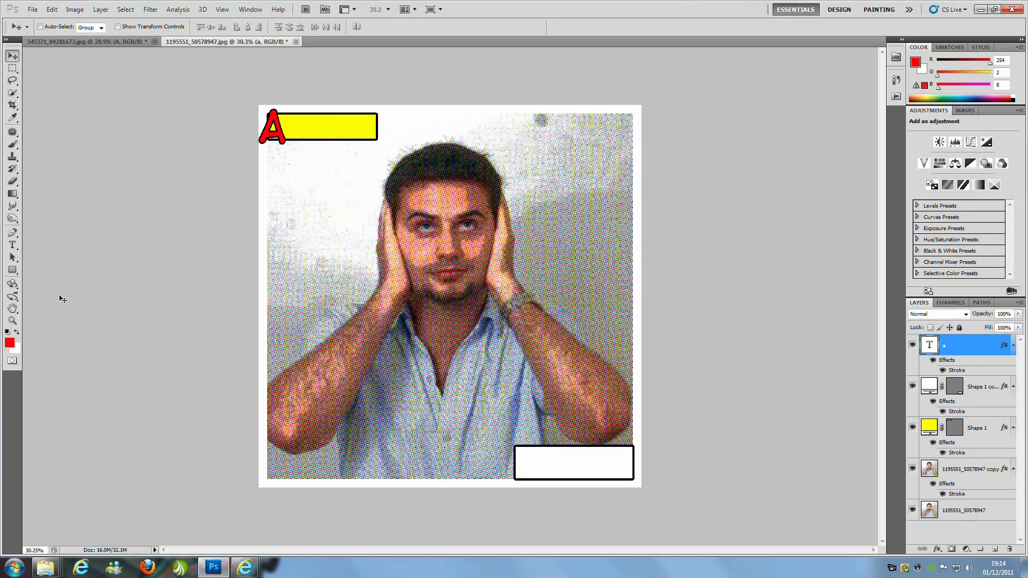
- Type 'PRIL 10, 2011' at 18 pt in the yellow box
left_click(13, 245)
left_click(290, 127)
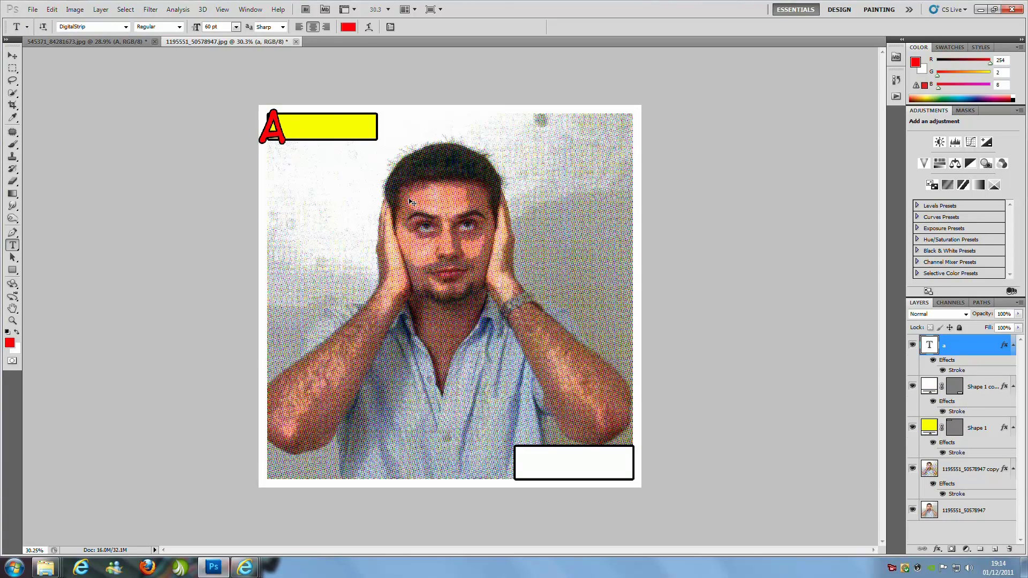
left_click(236, 27)
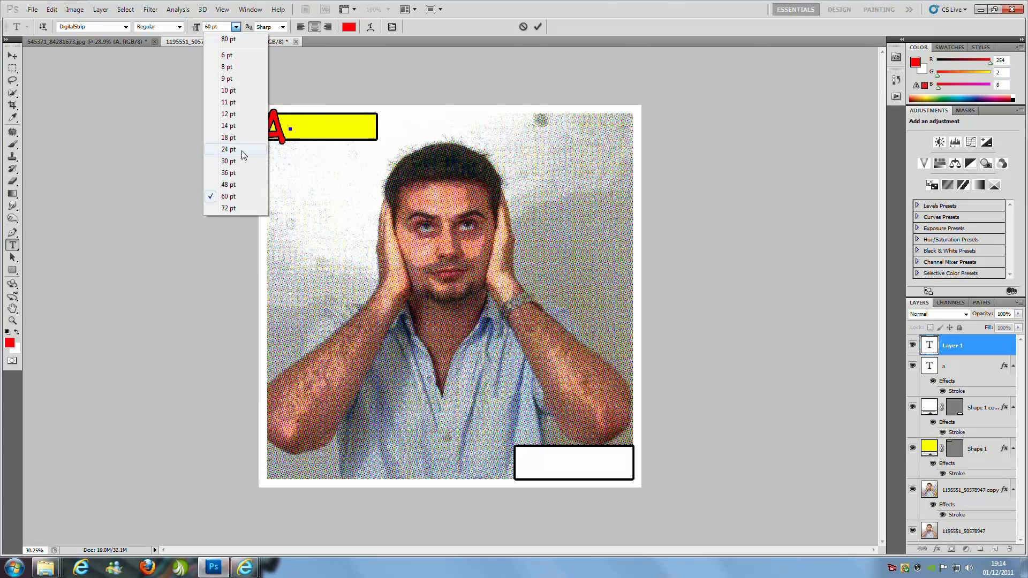
left_click(237, 139)
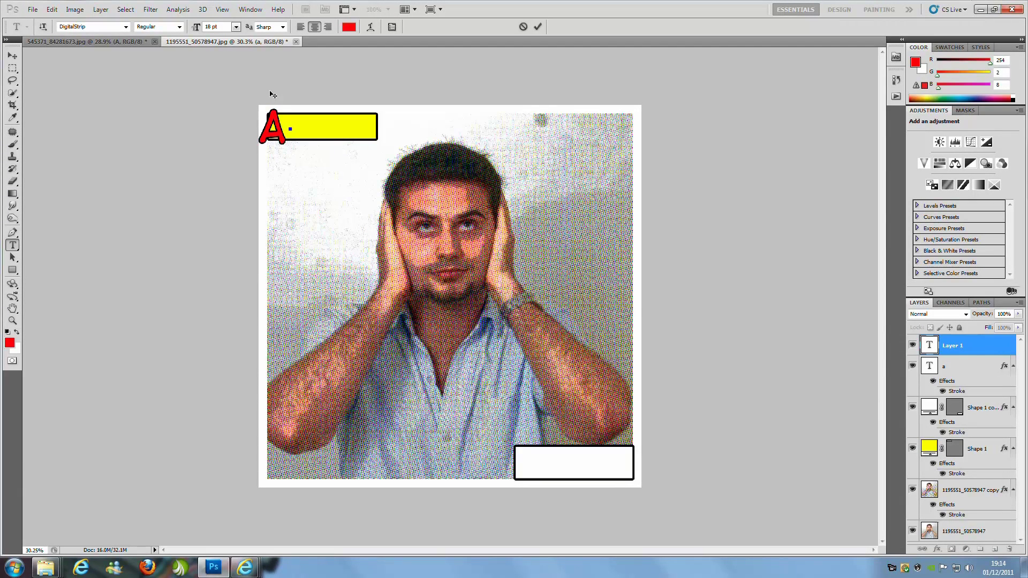
type("PRIL 10, 2011")
- Make the date text black and position it beside the red A
double_click(930, 345)
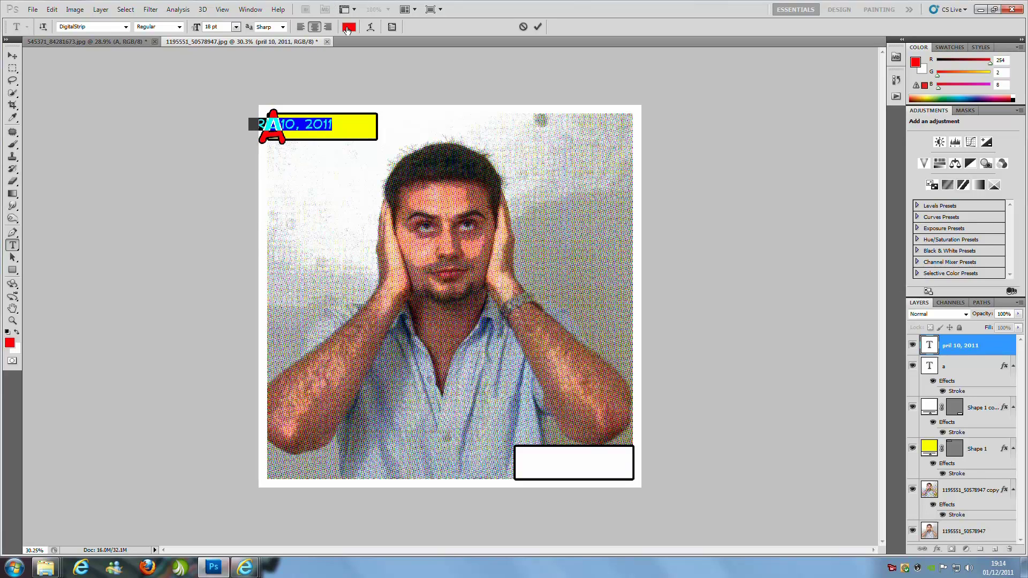
left_click(348, 27)
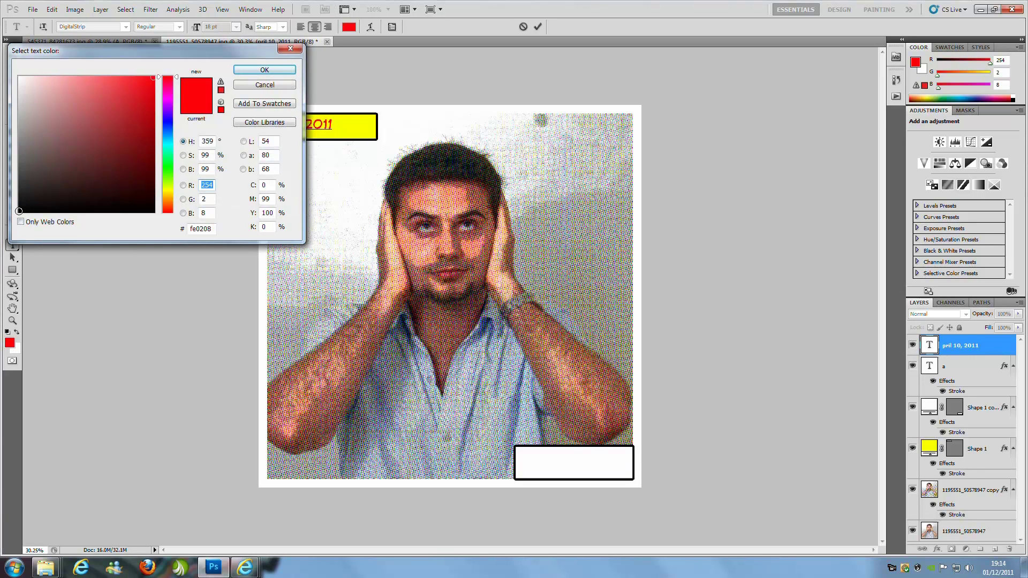
left_click(19, 211)
left_click(282, 71)
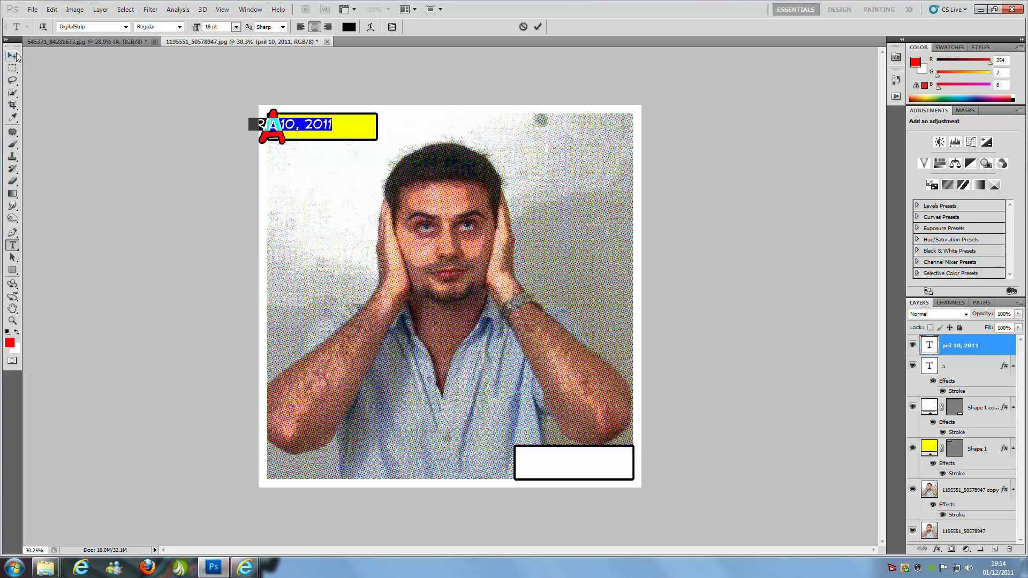
left_click(12, 55)
left_click_drag(316, 128, 346, 138)
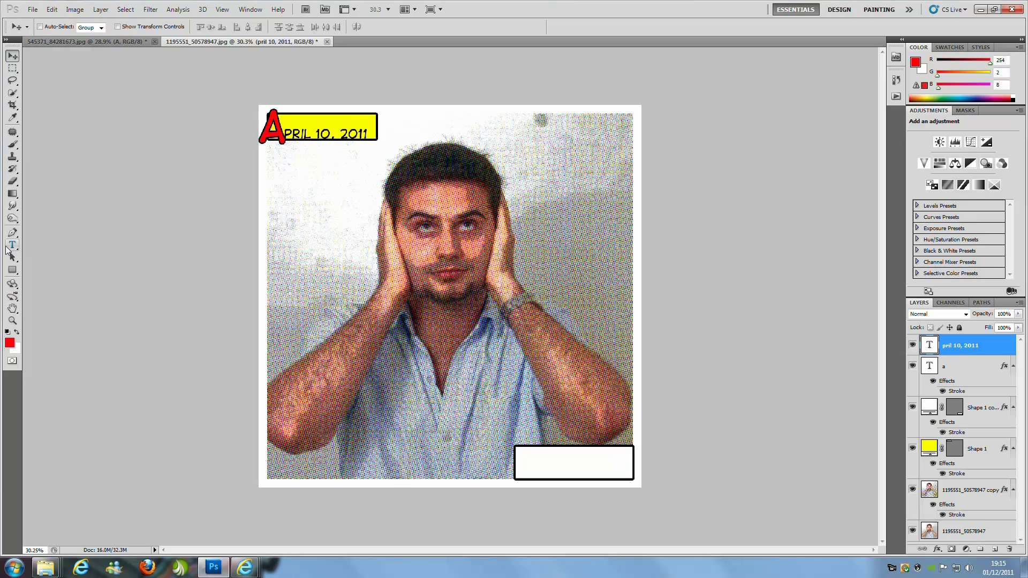
- Type 'HE HELD HIS HEAD IN PAIN' at 12 pt and drag it into the white box
left_click(11, 246)
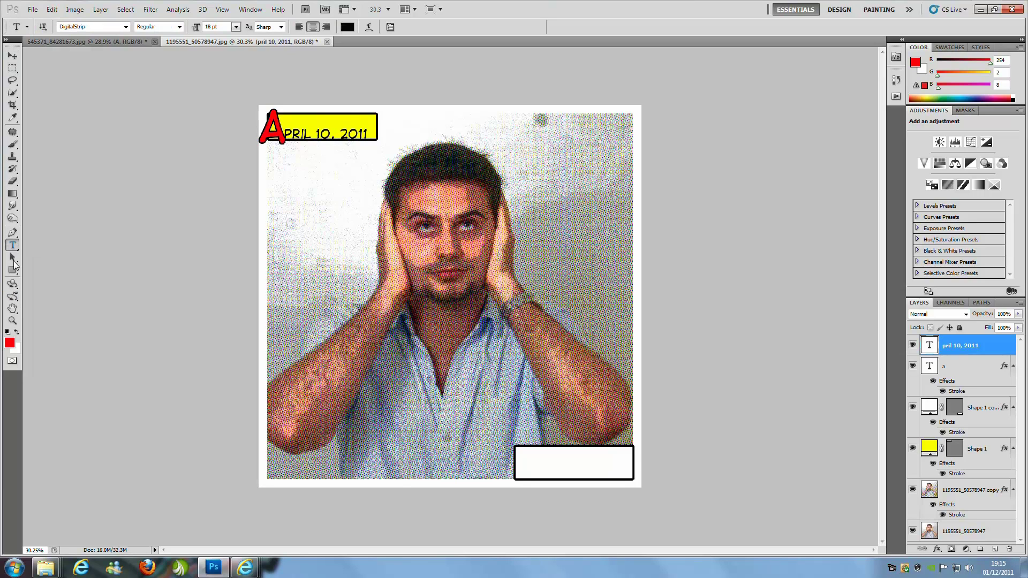
left_click(523, 452)
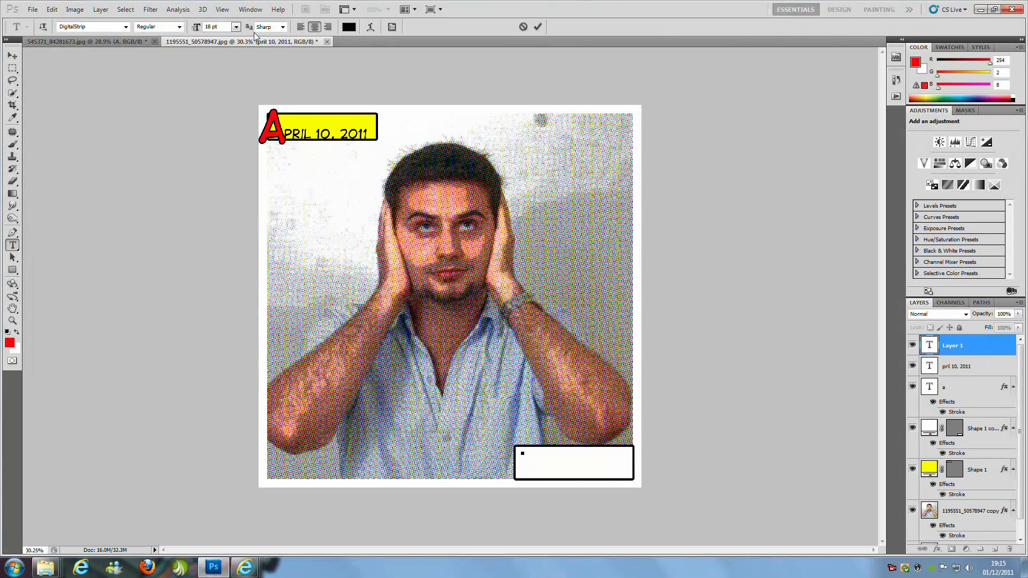
left_click(235, 27)
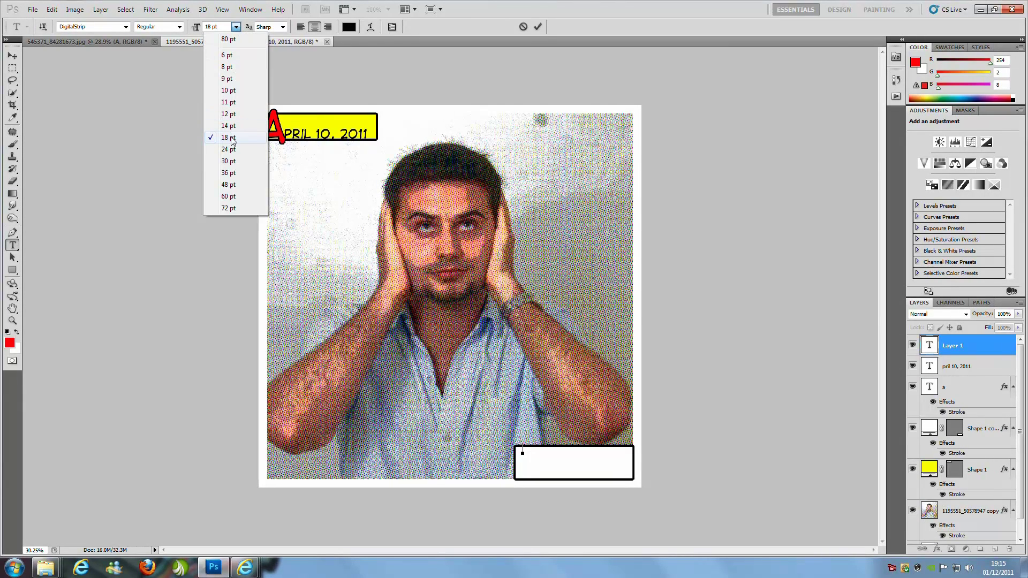
left_click(228, 114)
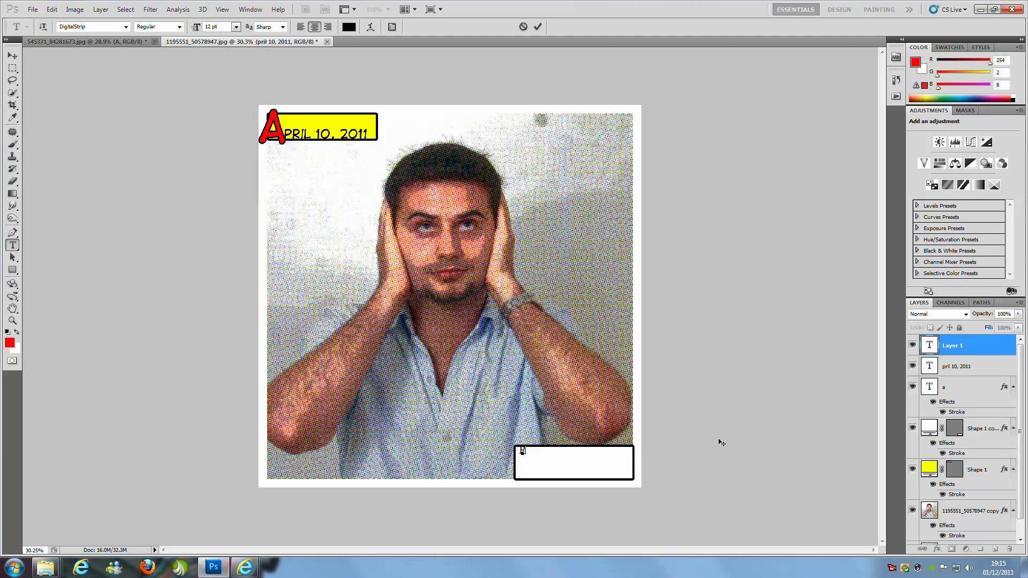
type("HE HELD HIS HEAD IN PAIN")
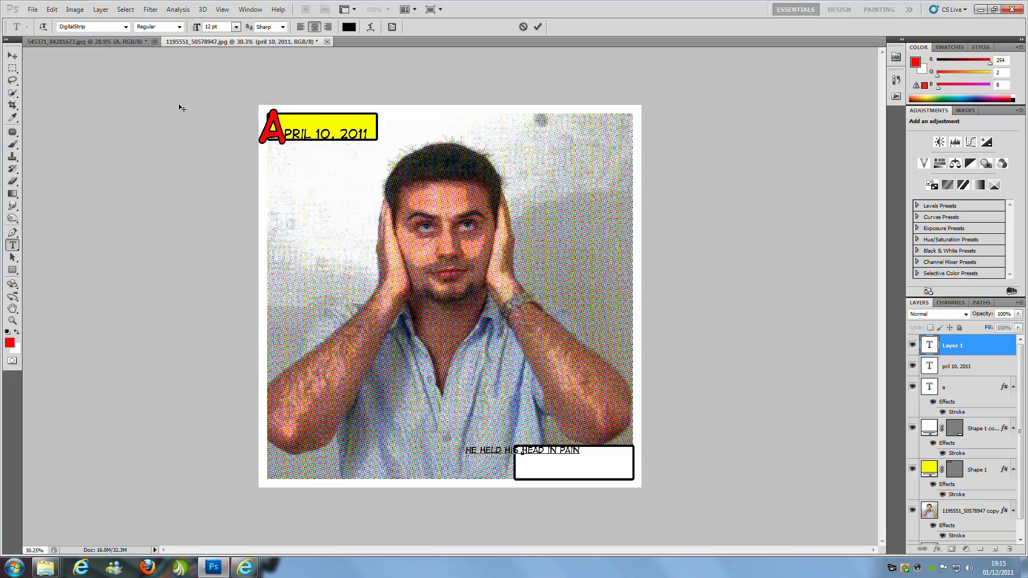
left_click(13, 57)
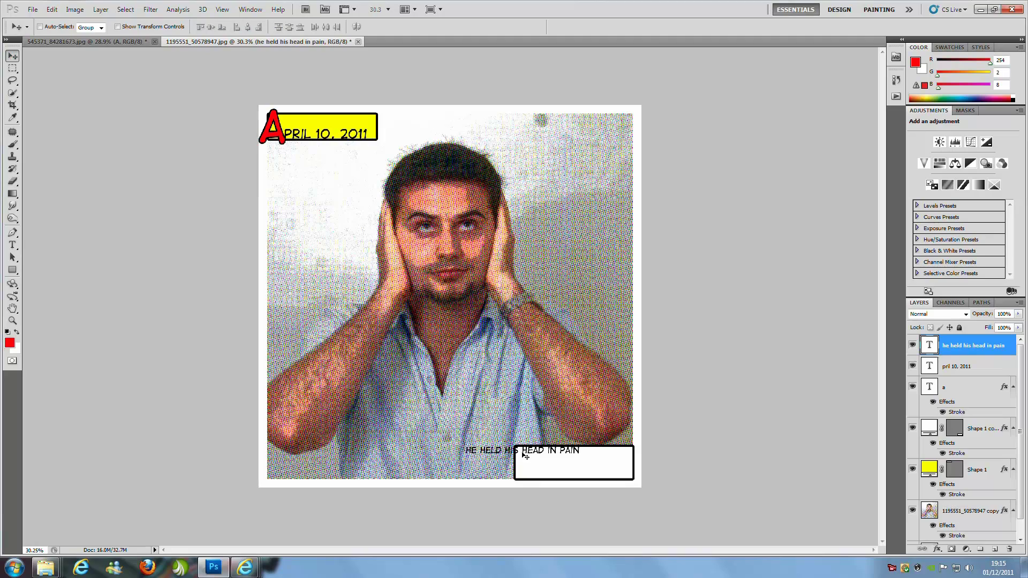
left_click_drag(525, 455, 574, 452)
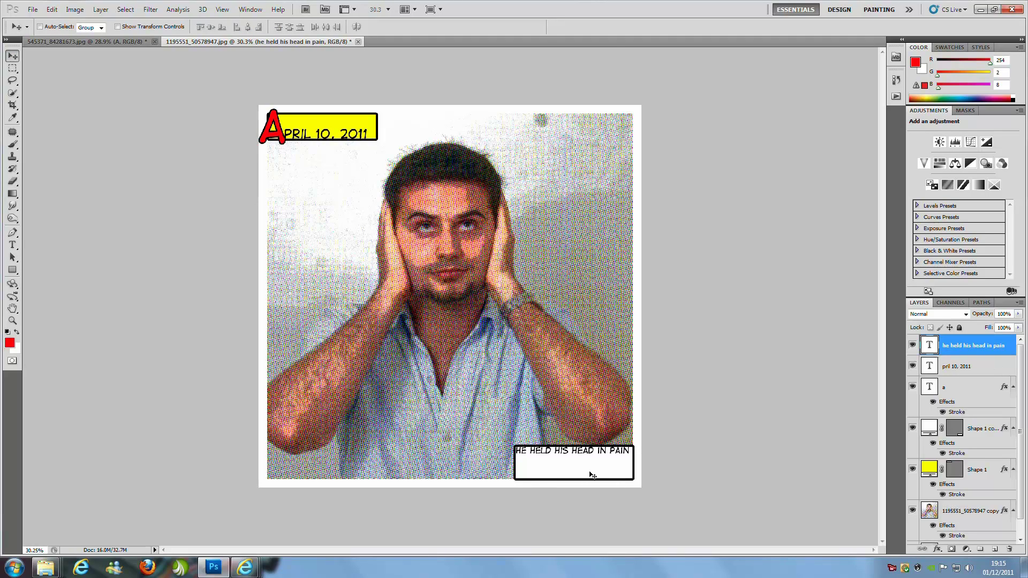